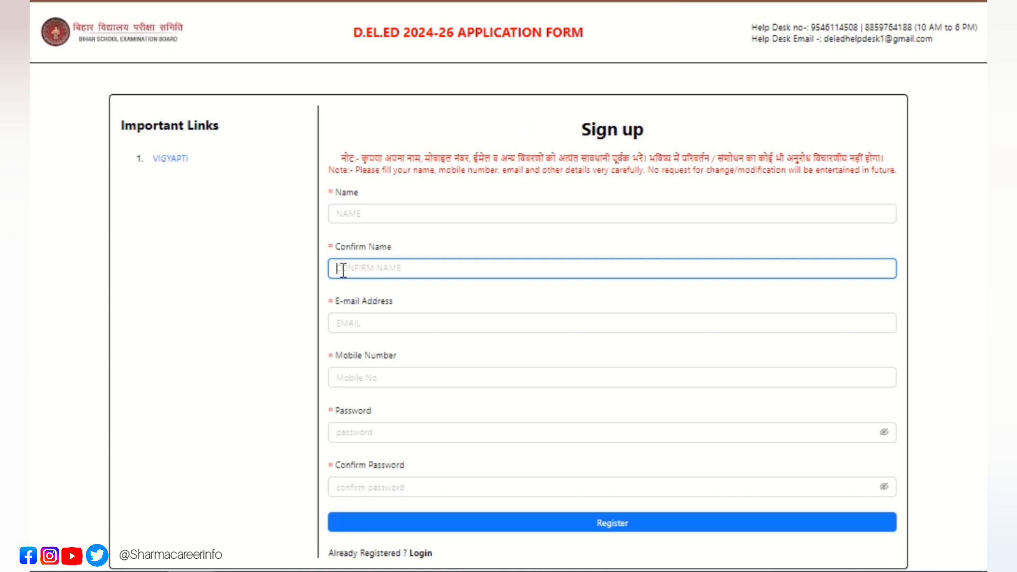
Fill in the candidate's e-mail address, mobile number and account password on the Sign up form
left_click(370, 307)
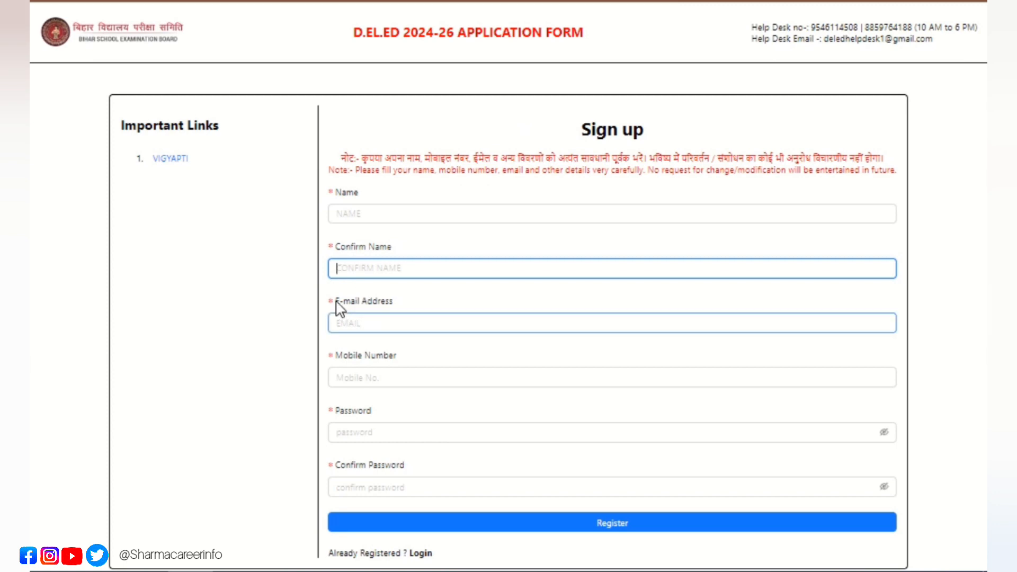
left_click_drag(337, 302, 390, 310)
left_click(367, 324)
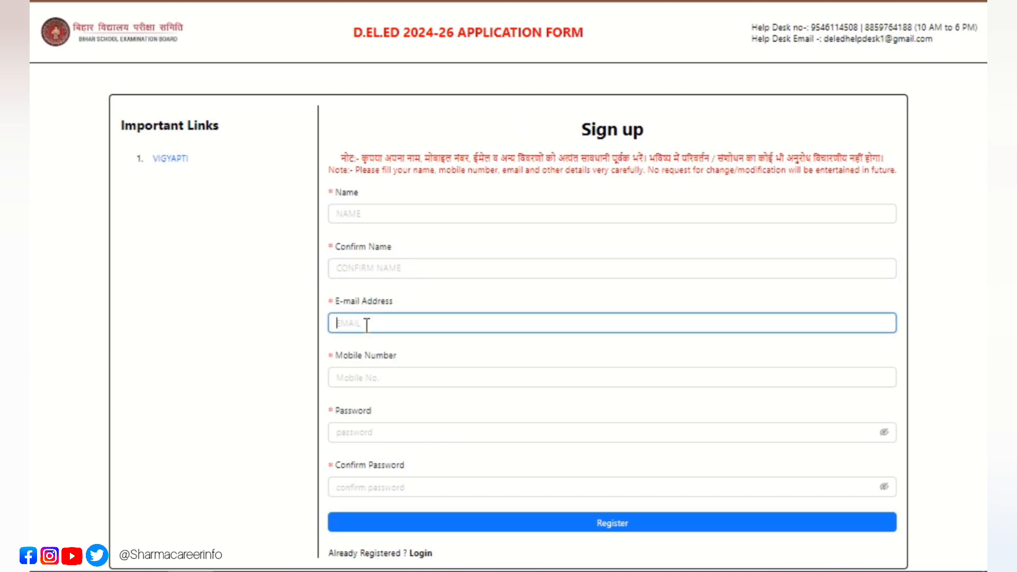
left_click_drag(337, 355, 390, 371)
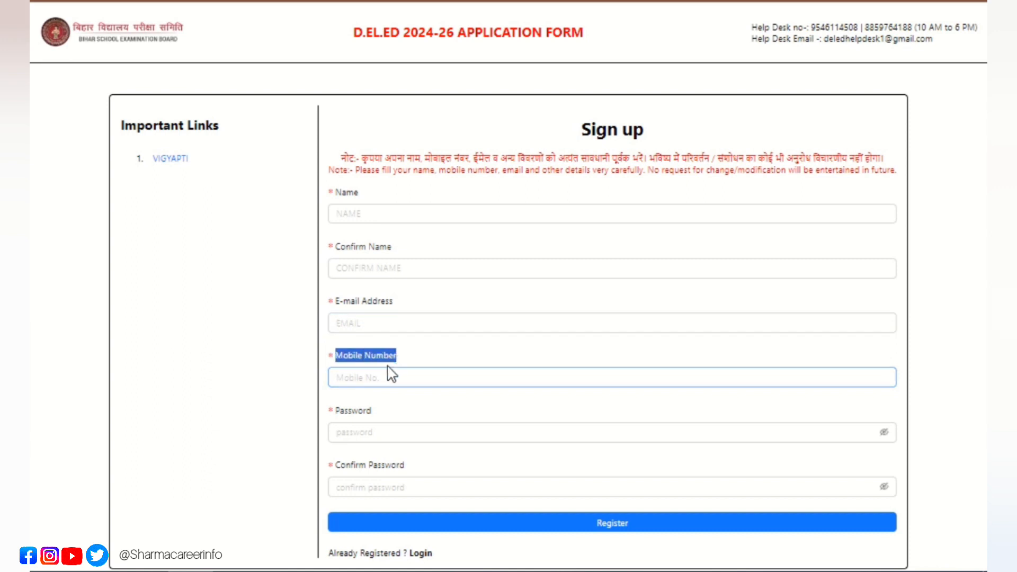
left_click(349, 384)
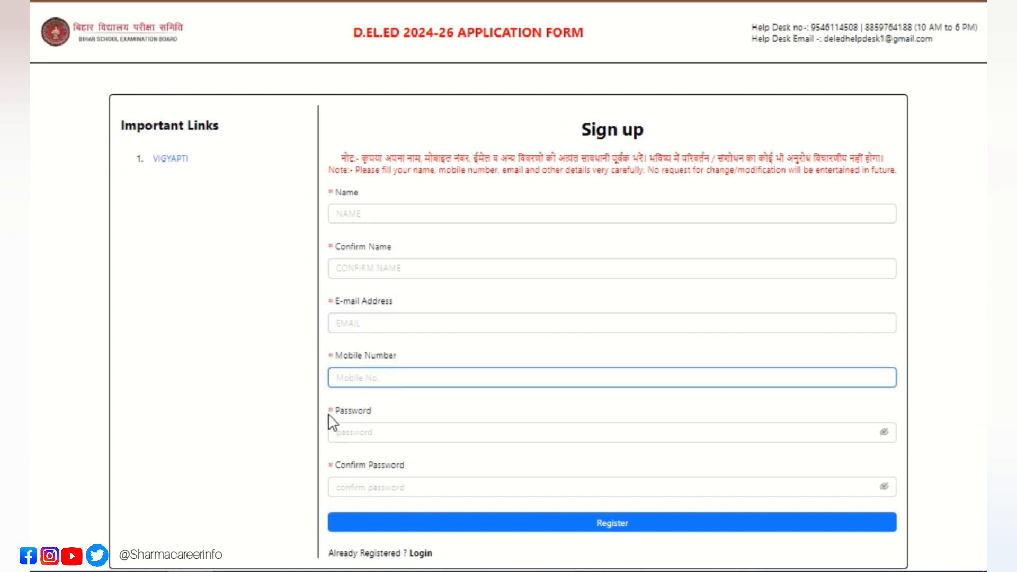
left_click_drag(329, 415, 382, 414)
left_click(359, 434)
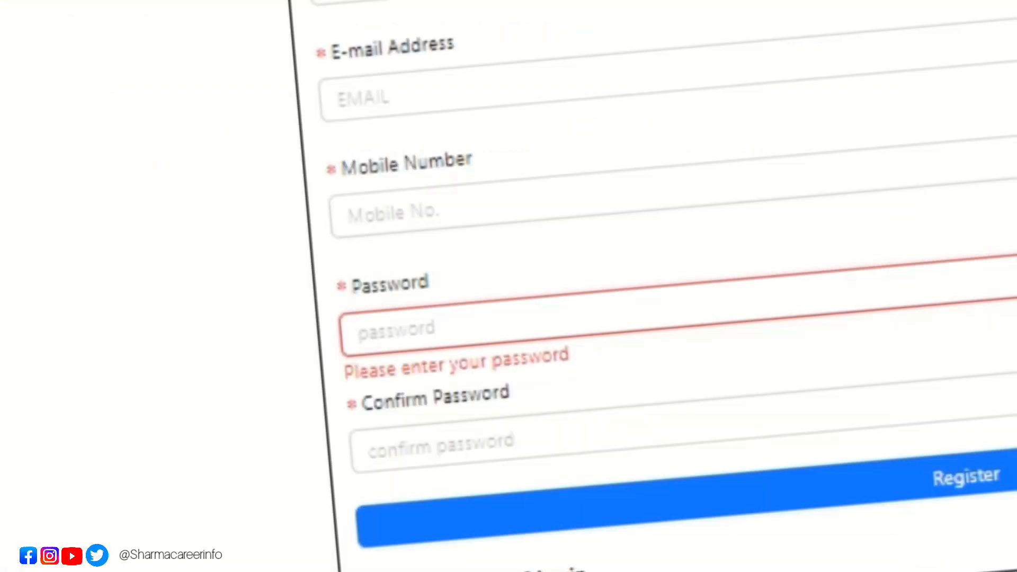
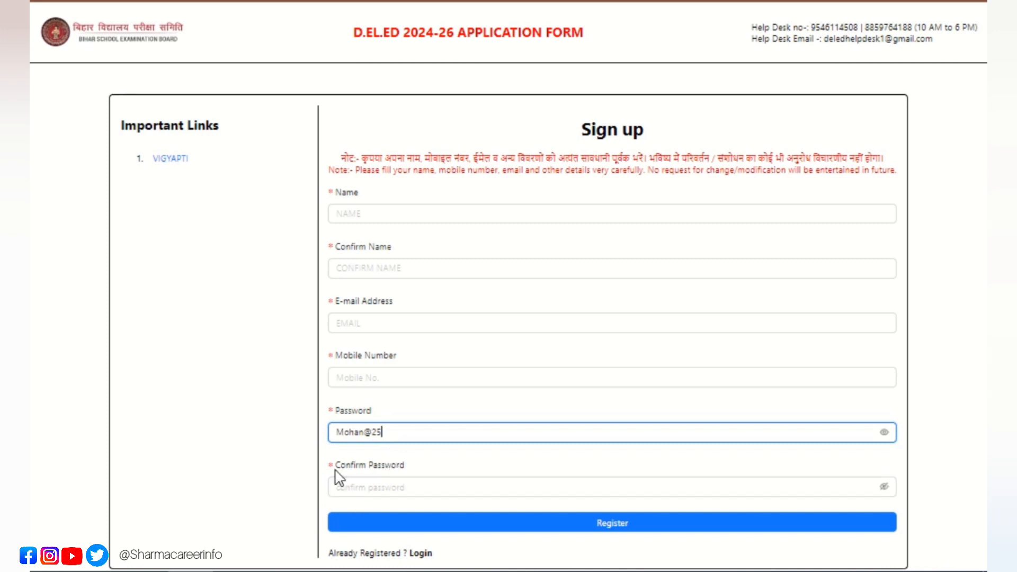
Re-enter the account password to confirm it and enter the one-time verification code
left_click_drag(335, 470, 405, 477)
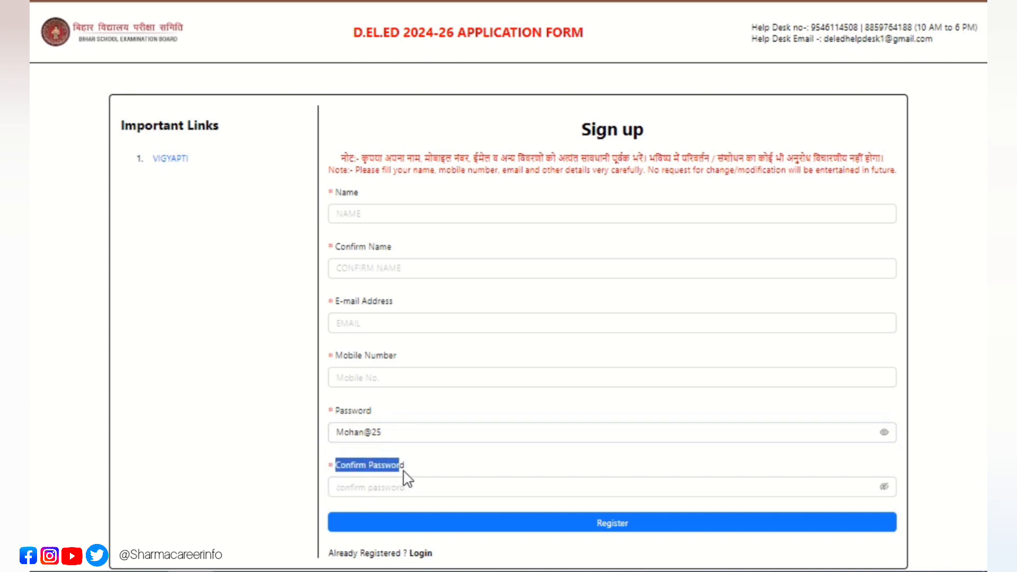
left_click(391, 494)
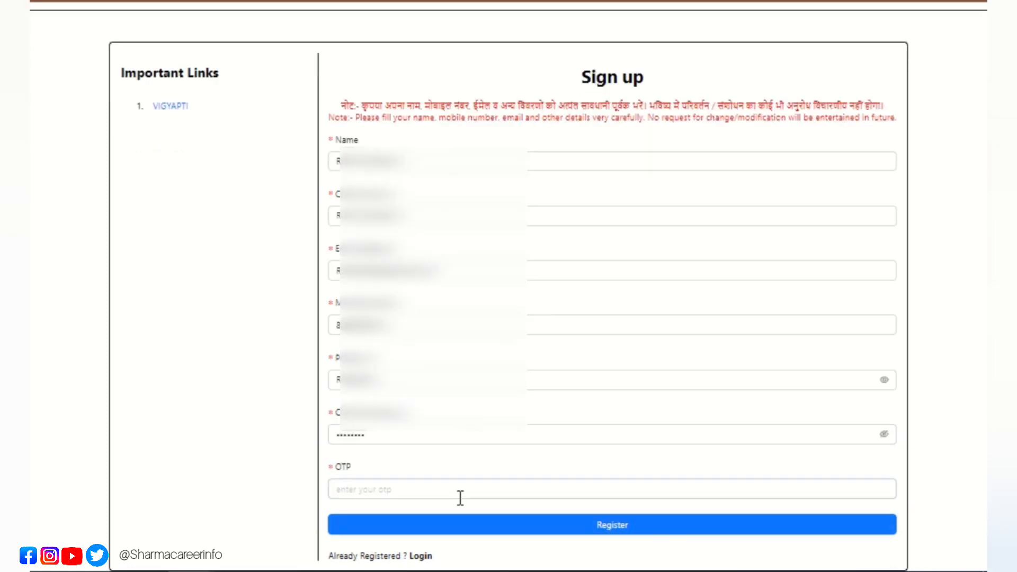
left_click(461, 494)
left_click_drag(333, 470, 352, 469)
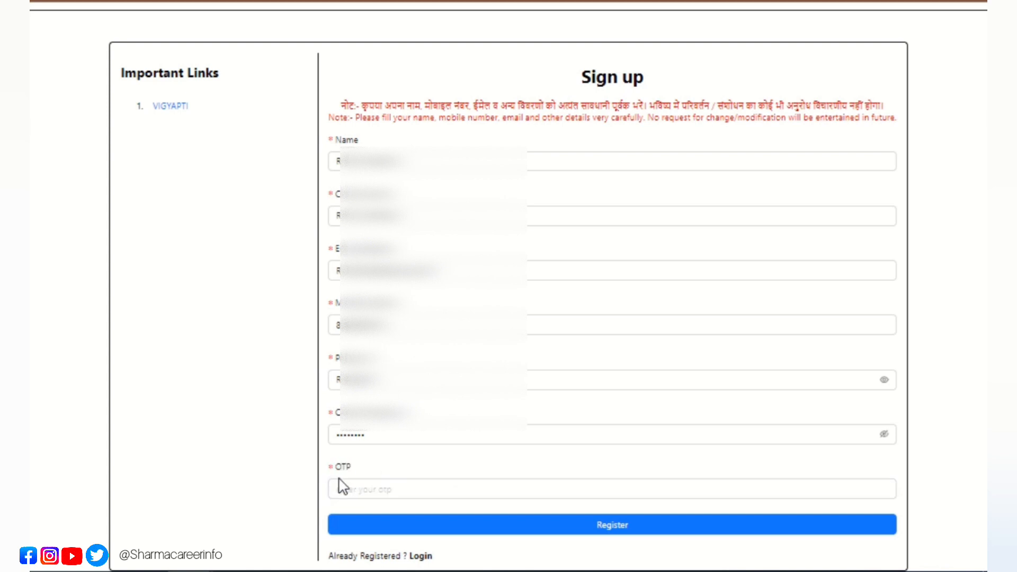
left_click(369, 492)
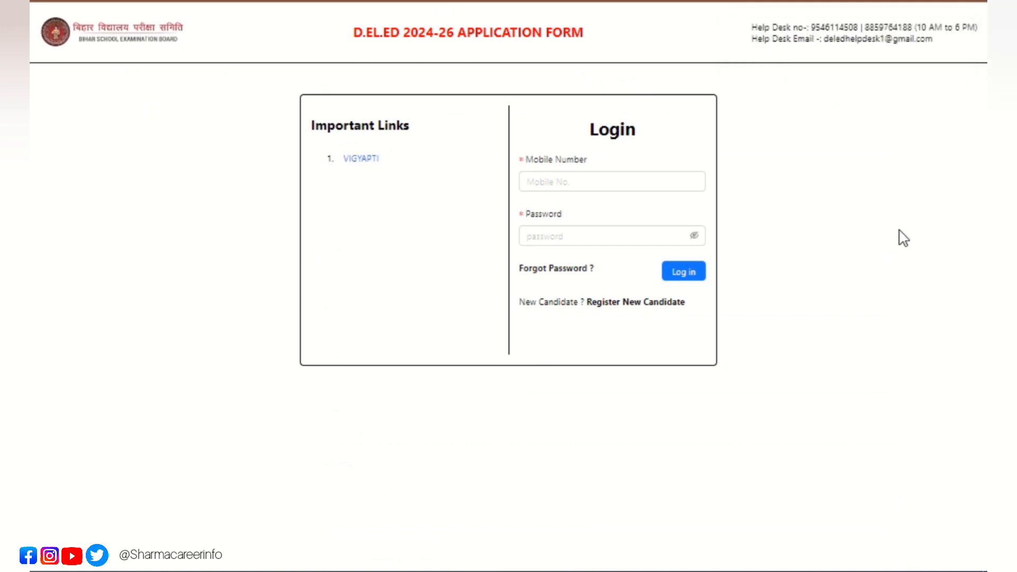
Log in with the registered mobile number, then review the BSEB Unique ID, district and INDIAN nationality fields
left_click(599, 182)
type("85")
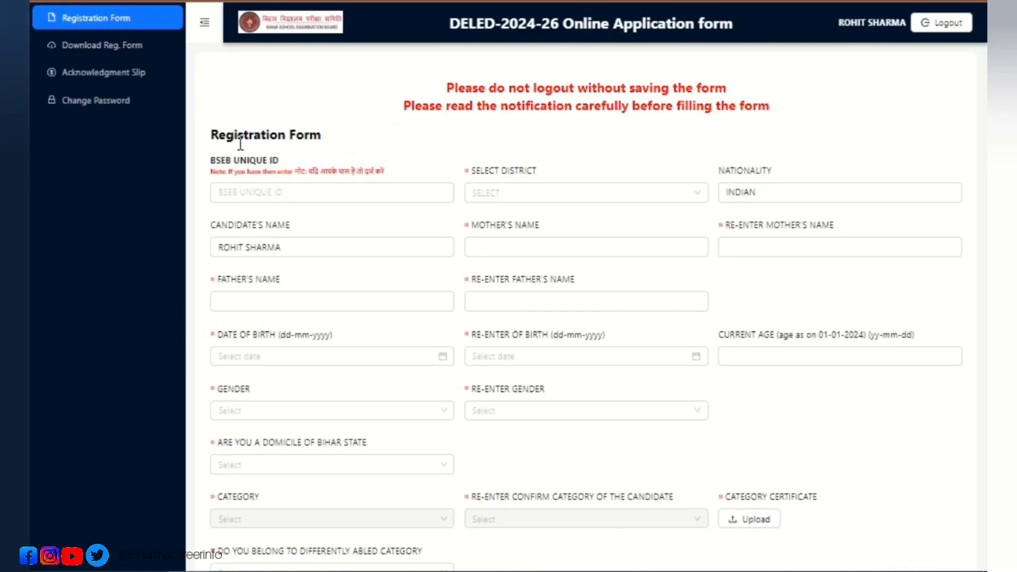
left_click_drag(211, 162, 274, 177)
left_click_drag(212, 179, 386, 175)
left_click(245, 192)
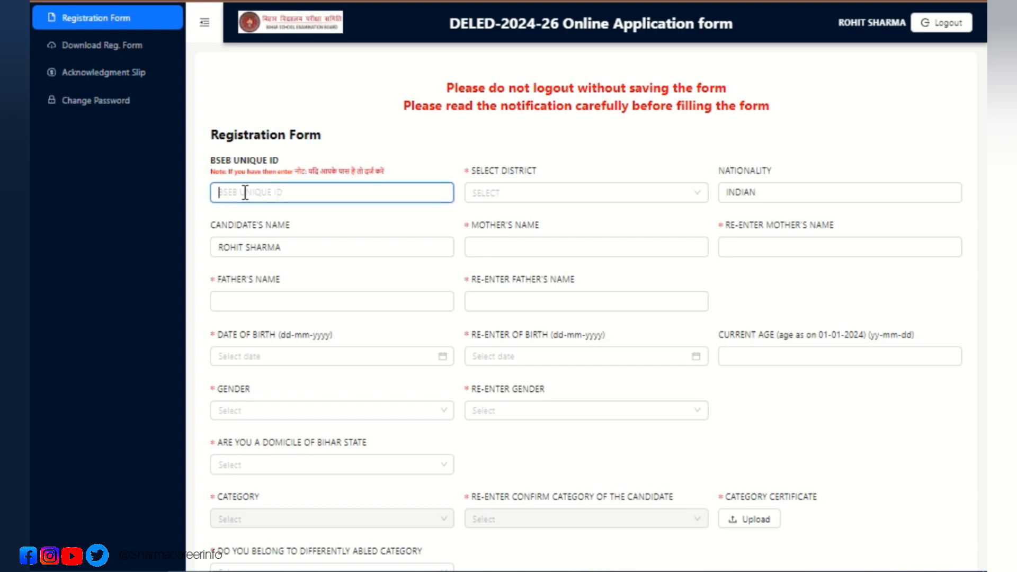
left_click_drag(477, 170, 532, 174)
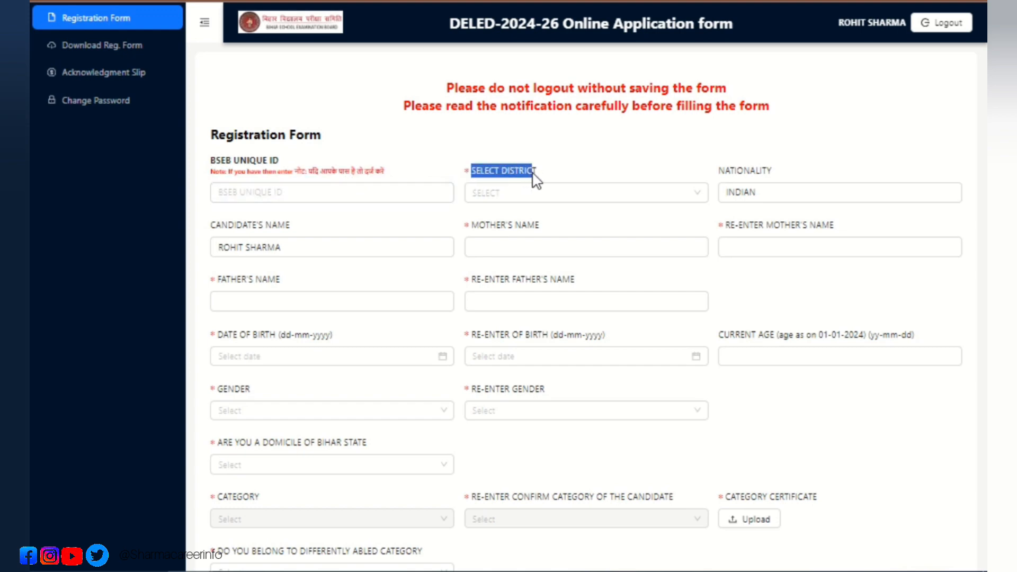
left_click(595, 200)
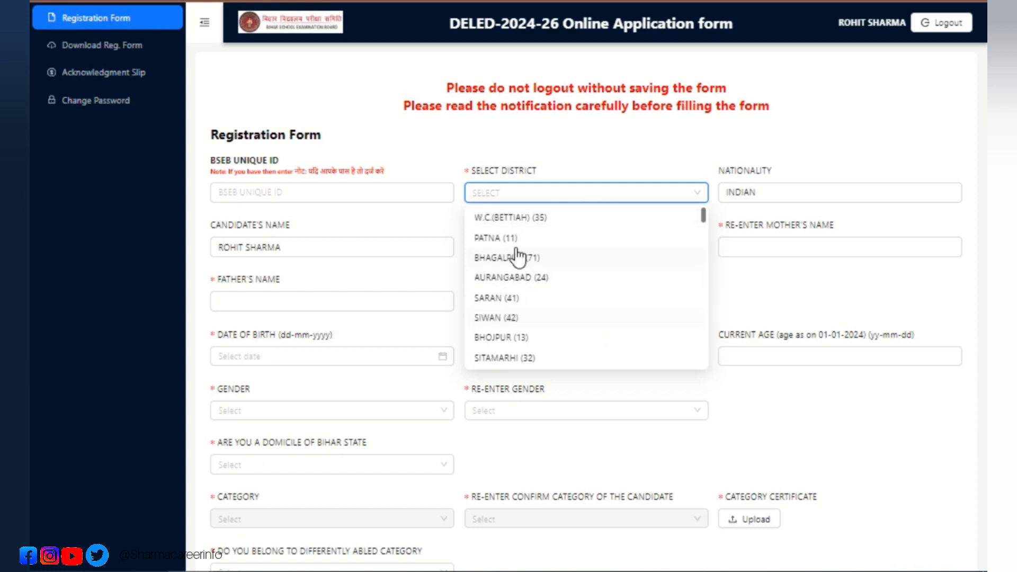
scroll(518, 257, "down", 8)
scroll(519, 265, "up", 8)
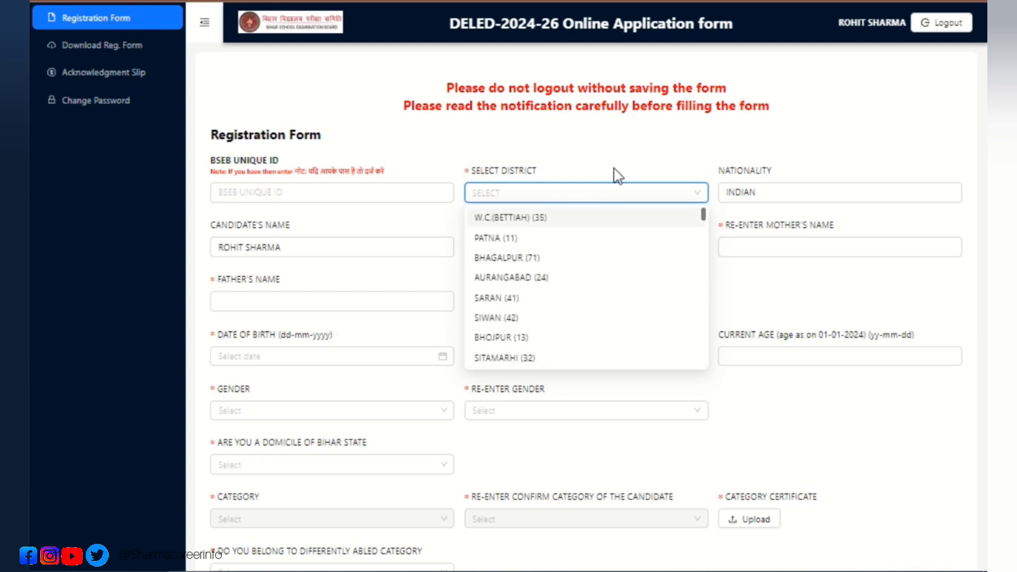
left_click(784, 197)
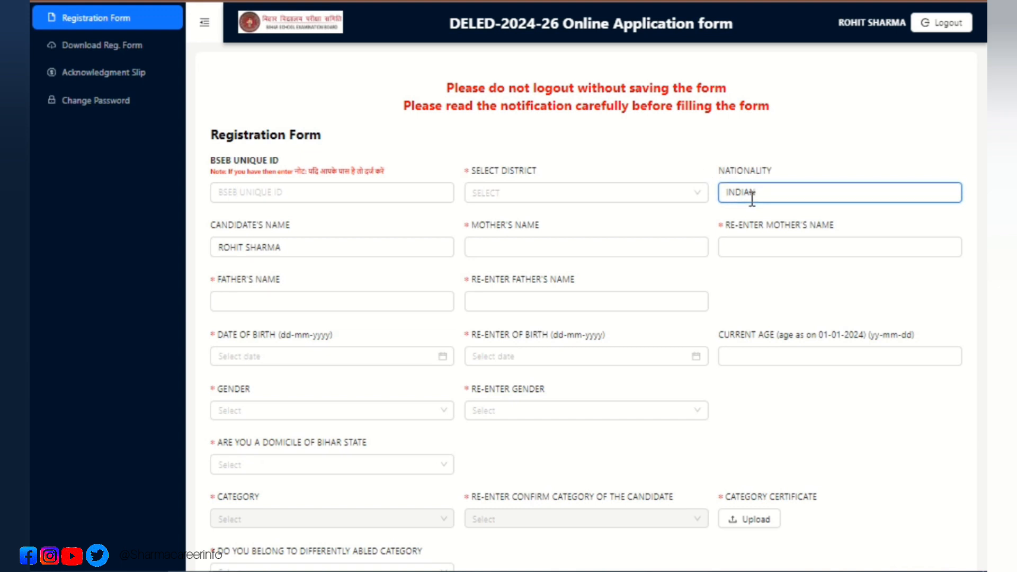
Review the pre-filled candidate's name and the mother's name and re-enter mother's name fields
left_click(284, 243)
left_click_drag(213, 227, 290, 228)
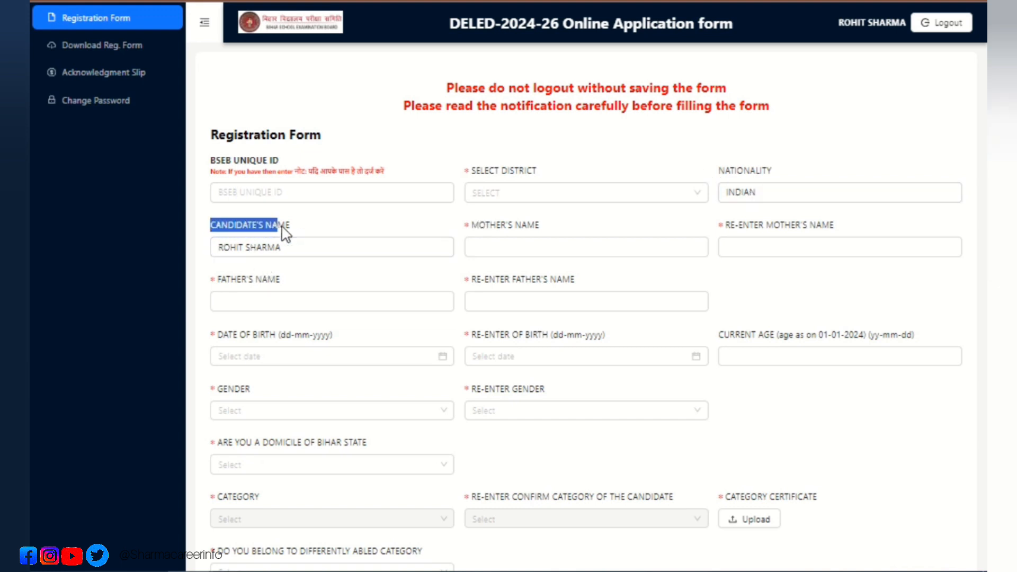
left_click(295, 226)
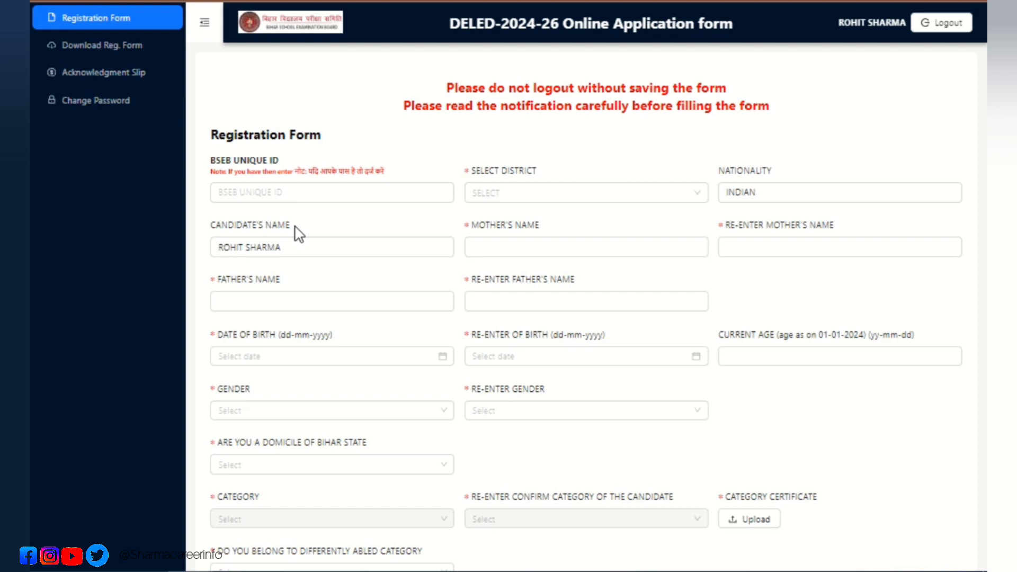
left_click(461, 228)
left_click_drag(470, 227, 549, 233)
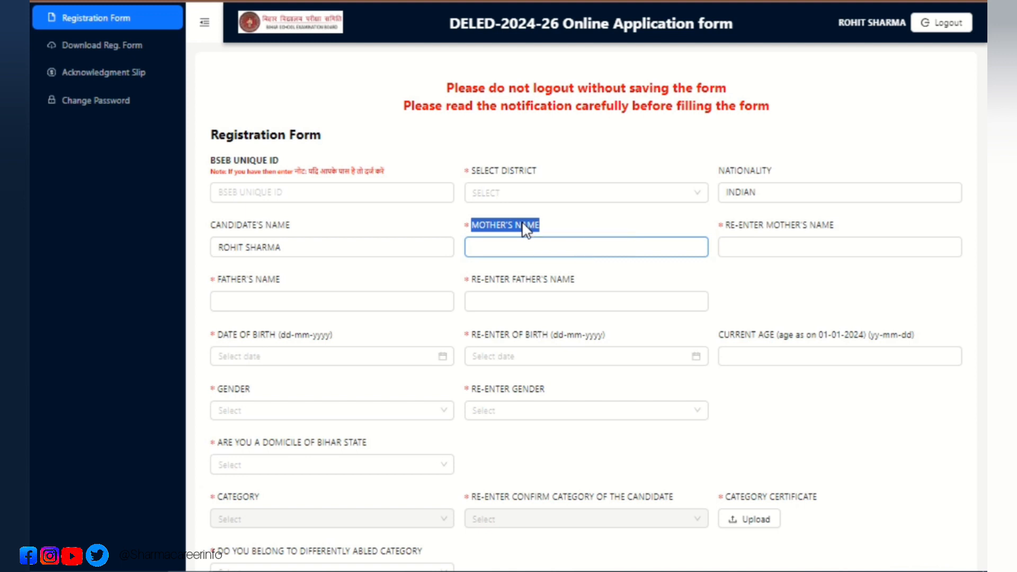
left_click(522, 223)
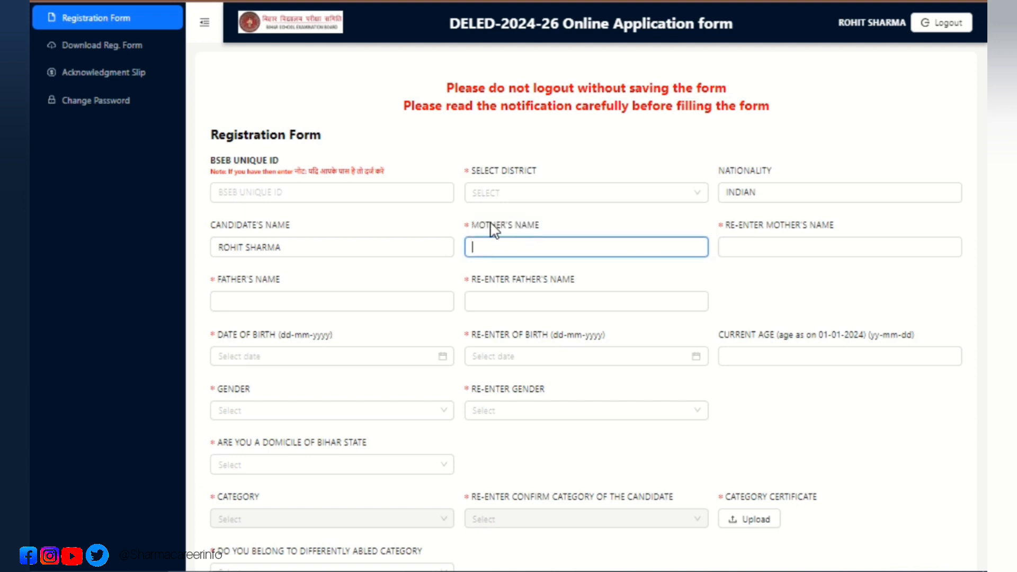
left_click(737, 225)
left_click_drag(727, 228, 800, 250)
left_click(800, 249)
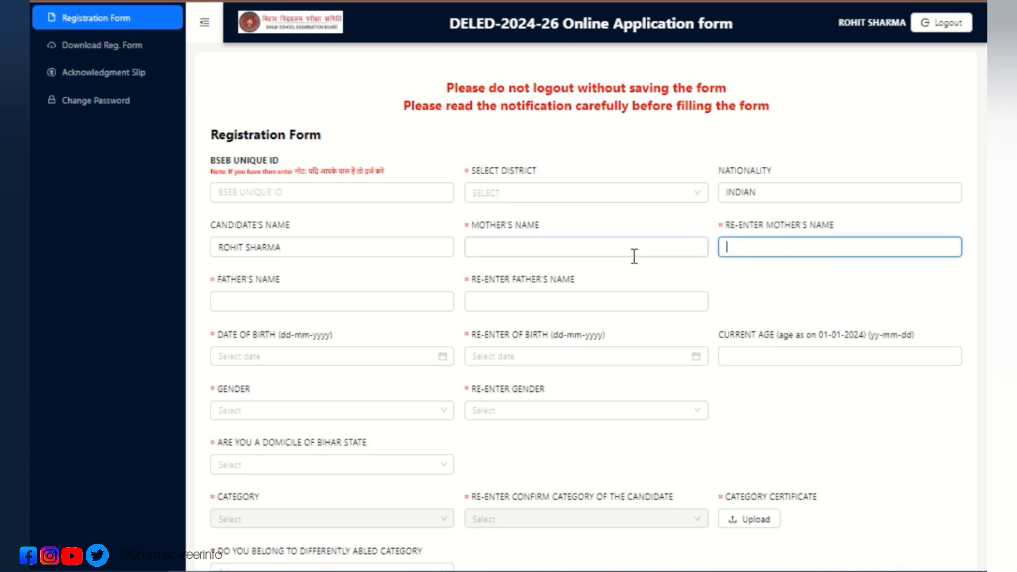
Review the father's name and re-enter father's name fields and the Date of Birth label
left_click(261, 294)
left_click_drag(222, 284, 284, 281)
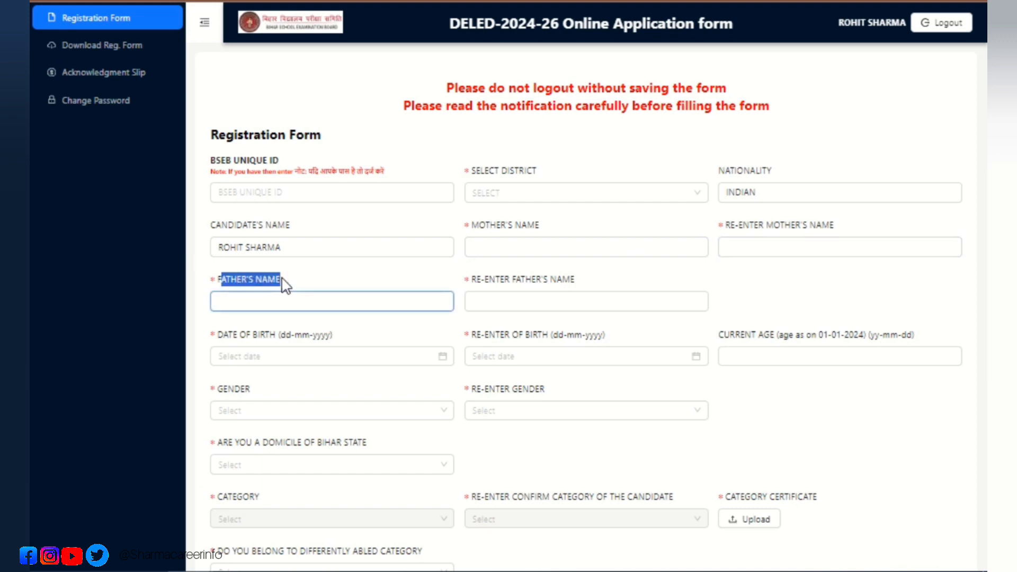
left_click(295, 304)
left_click_drag(471, 279, 579, 281)
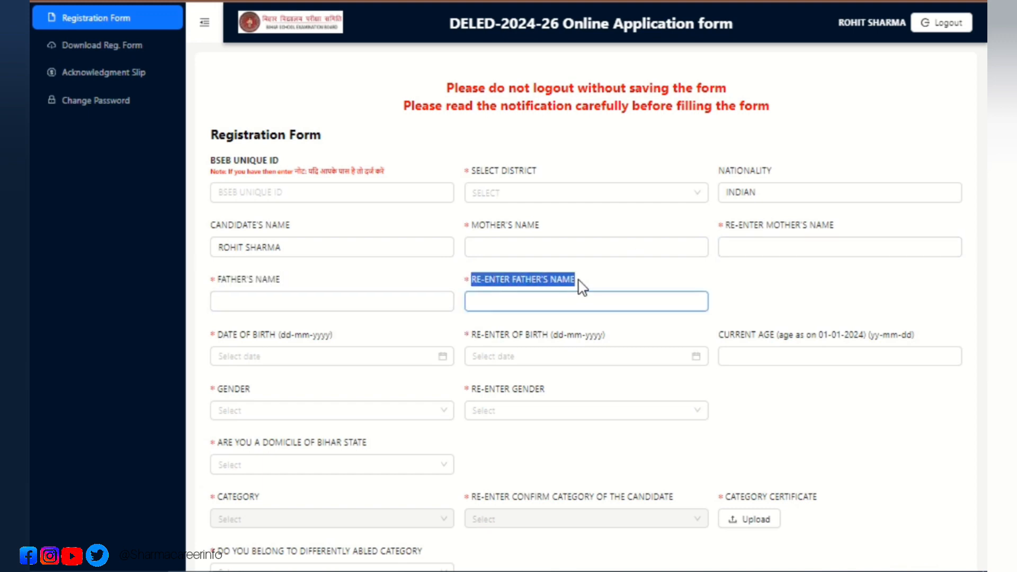
left_click(557, 303)
scroll(246, 350, "down", 5)
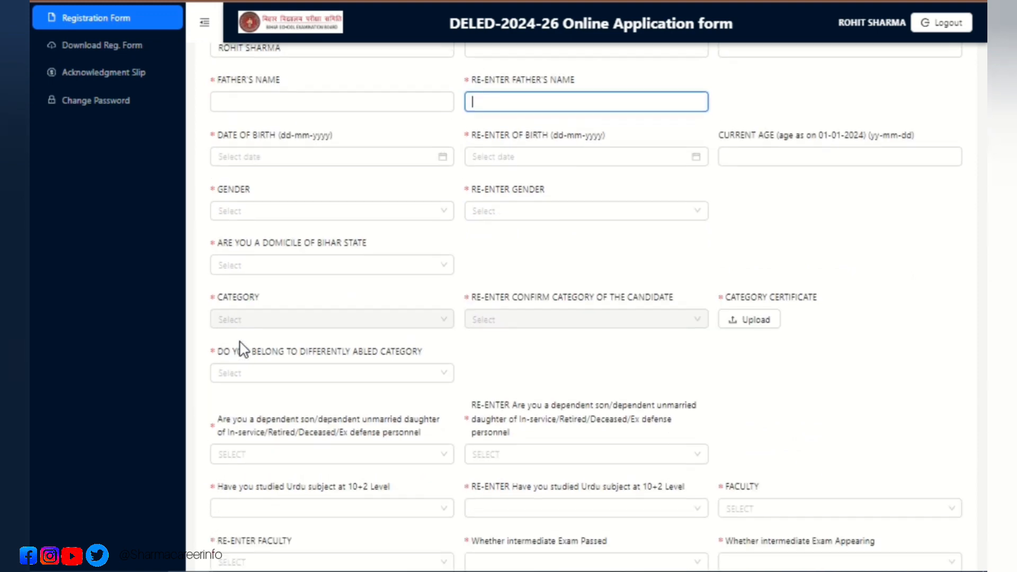
scroll(253, 186, "up", 3)
left_click_drag(216, 243, 323, 246)
Pick 17-02-2000 as the date of birth from the calendar
left_click(318, 256)
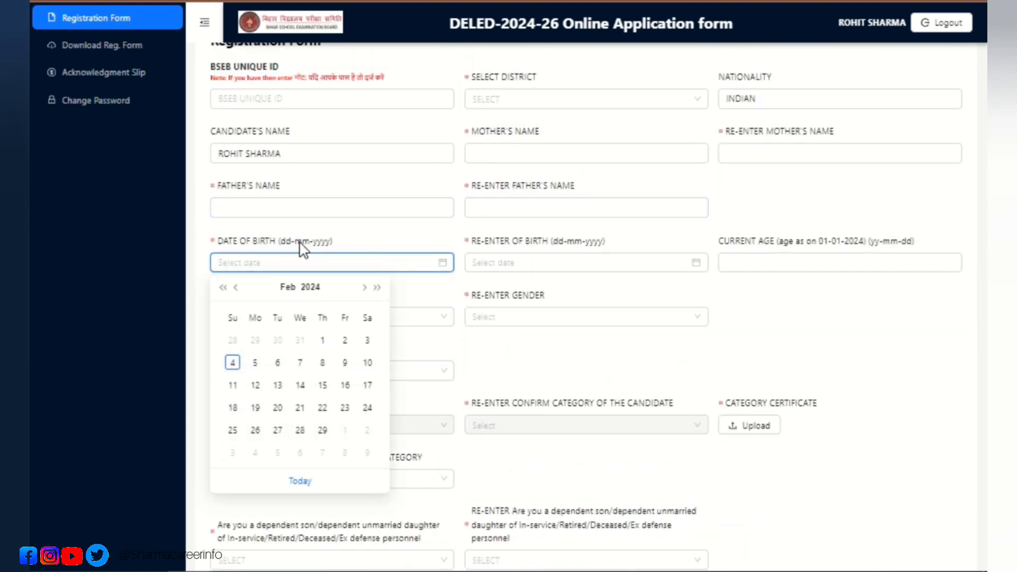
left_click(313, 287)
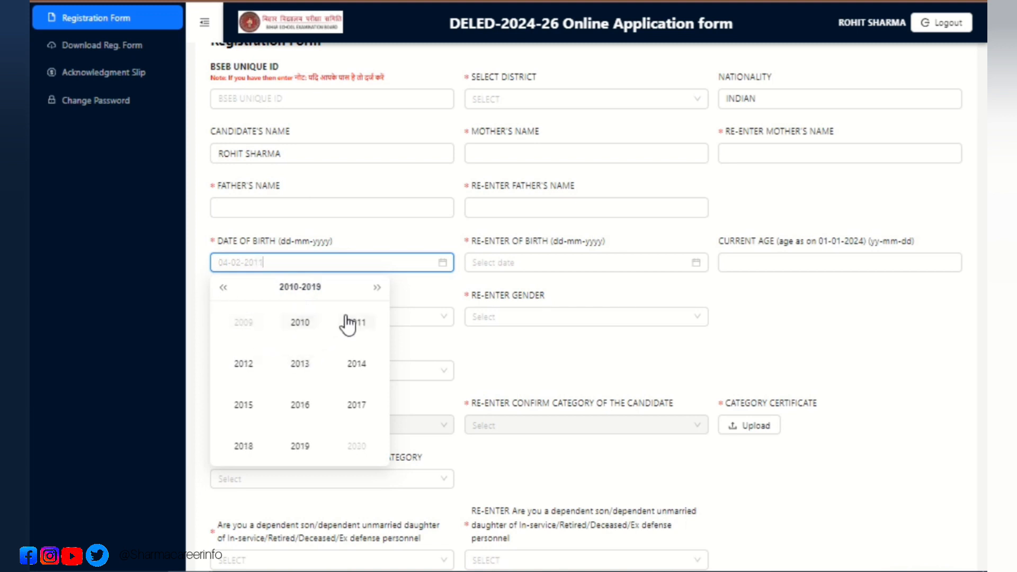
left_click(223, 287)
left_click(301, 325)
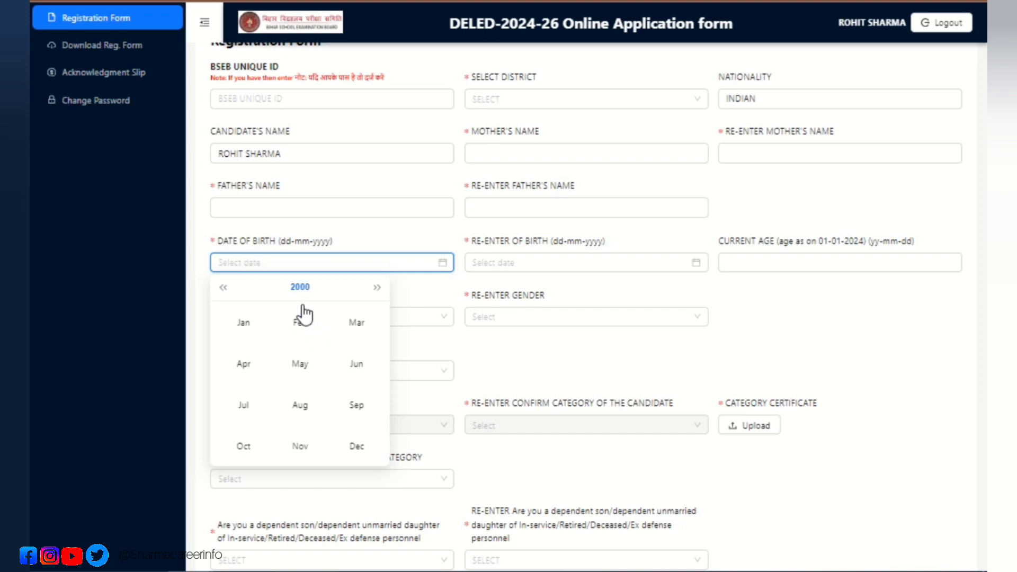
left_click(298, 330)
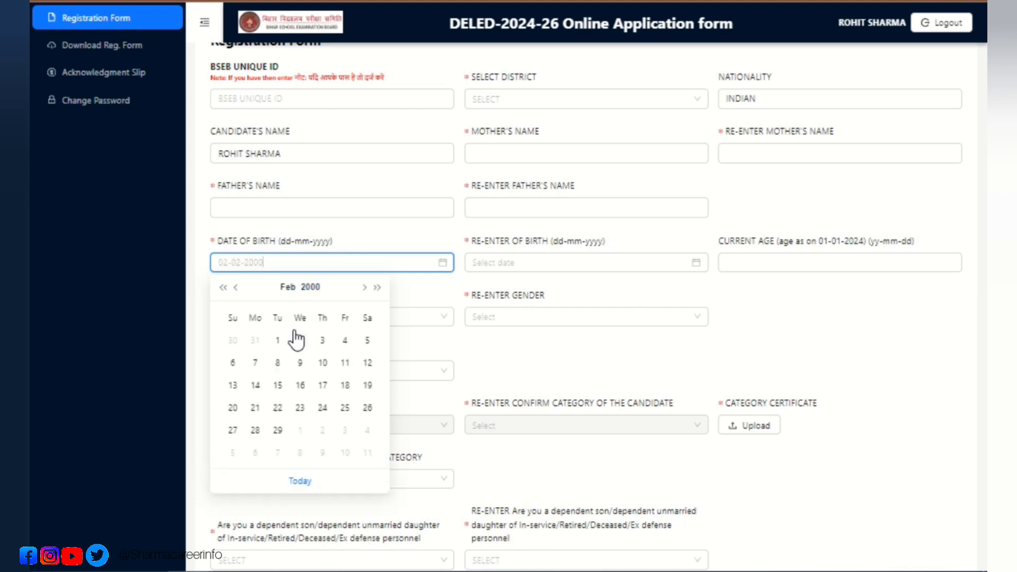
left_click(323, 385)
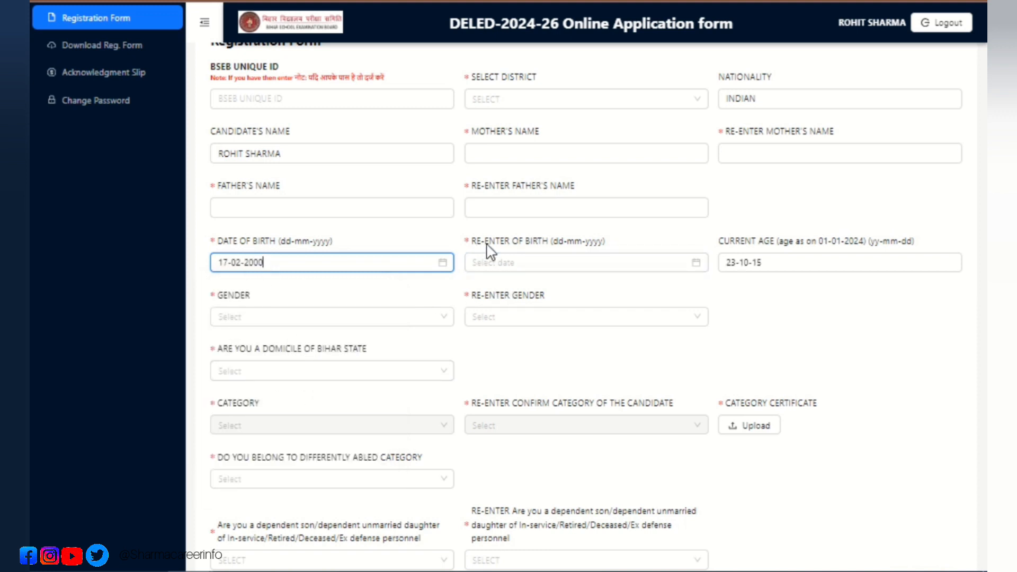
Re-enter the birth date as 17-02-2000 and note the calculated current age 23-10-15
left_click_drag(473, 241, 548, 242)
left_click(552, 244)
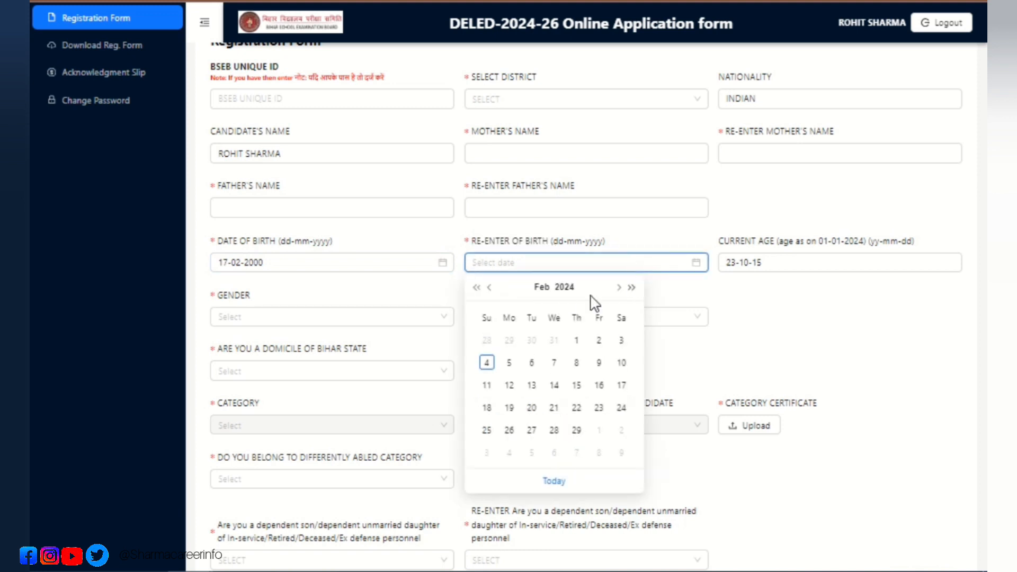
left_click(562, 287)
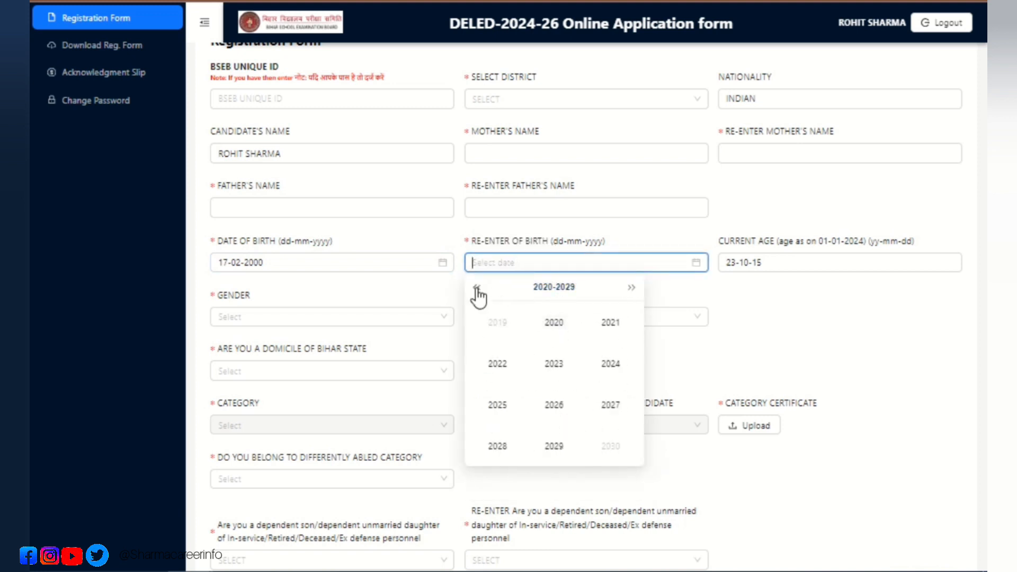
left_click(476, 289)
left_click(555, 325)
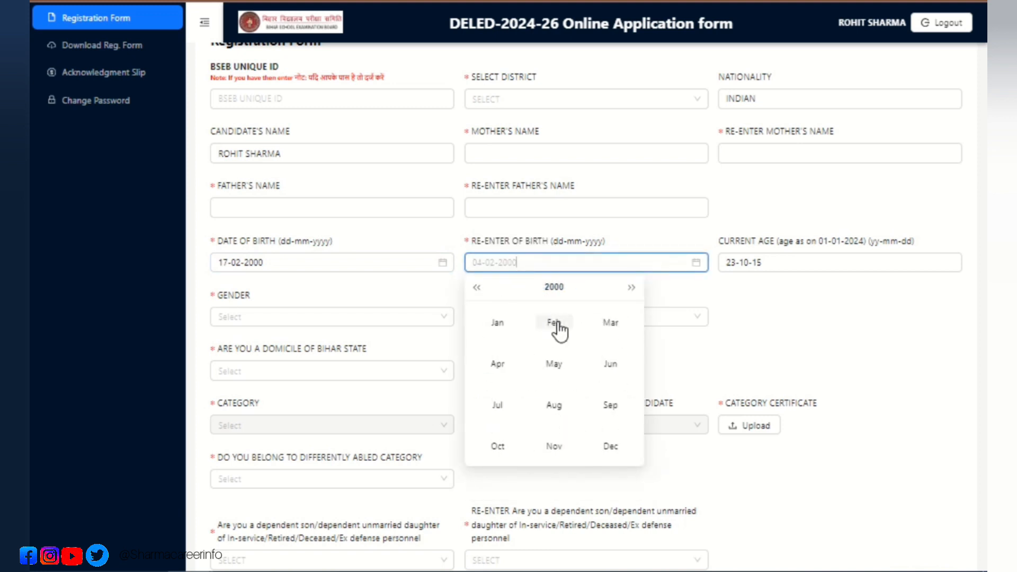
left_click(553, 324)
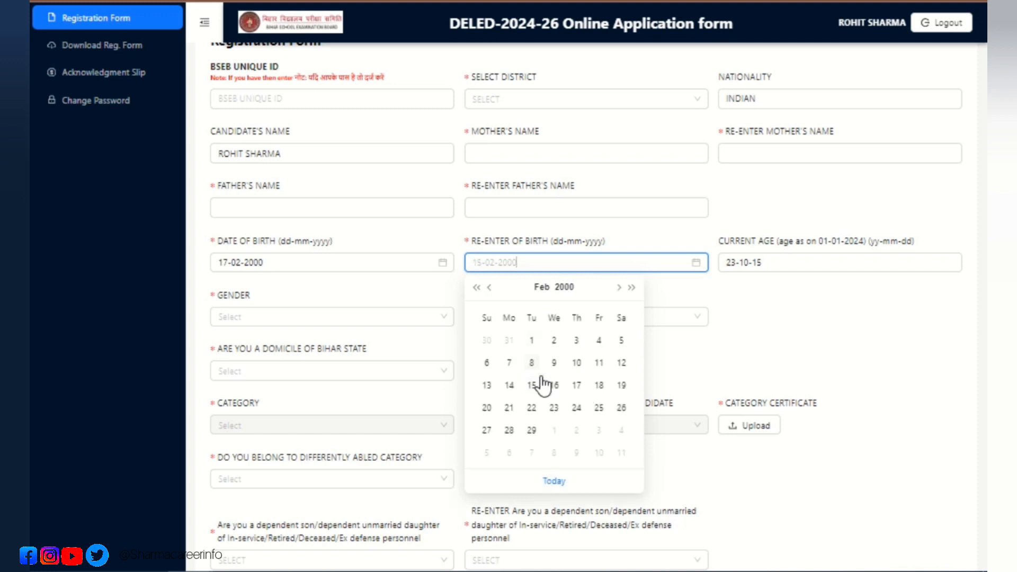
left_click(576, 386)
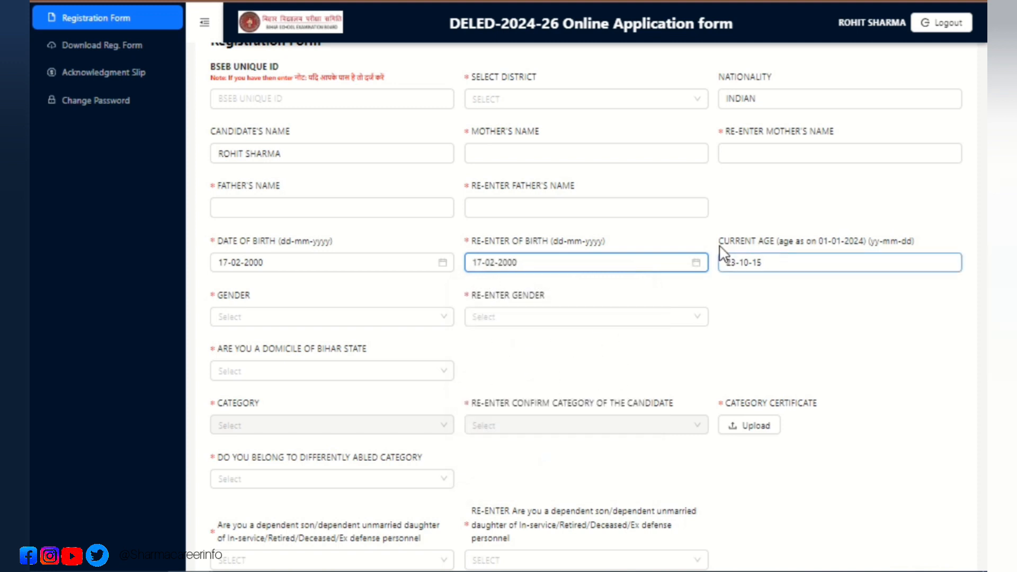
left_click_drag(719, 242, 877, 245)
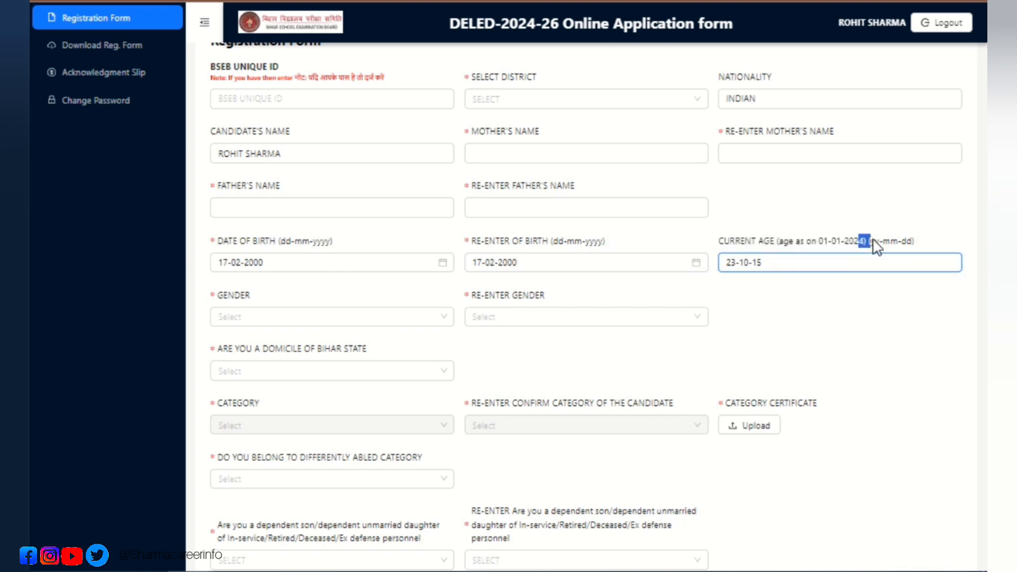
Set gender and re-entered gender to MALE
left_click(237, 321)
left_click(239, 351)
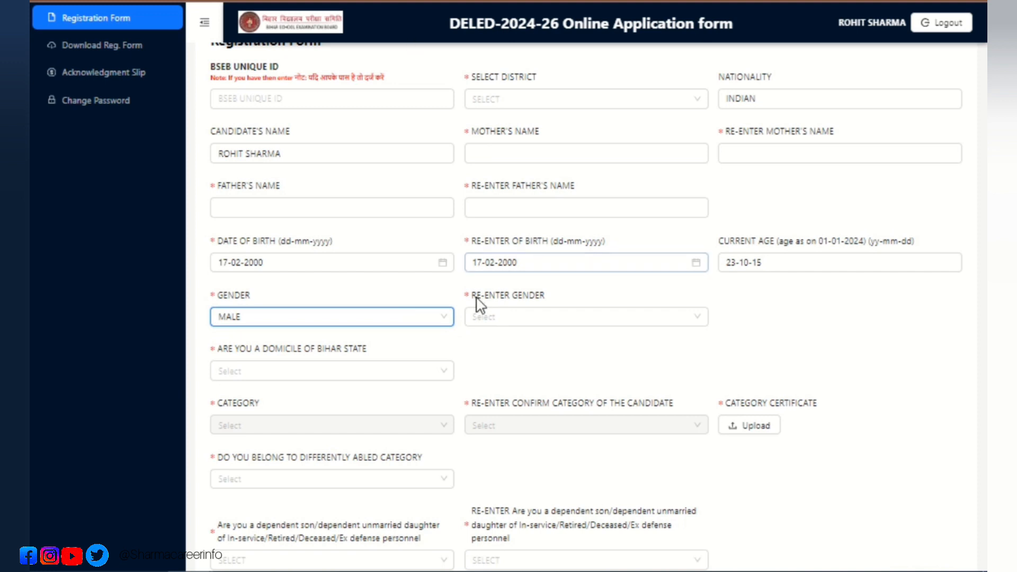
left_click_drag(472, 297, 547, 304)
left_click(506, 320)
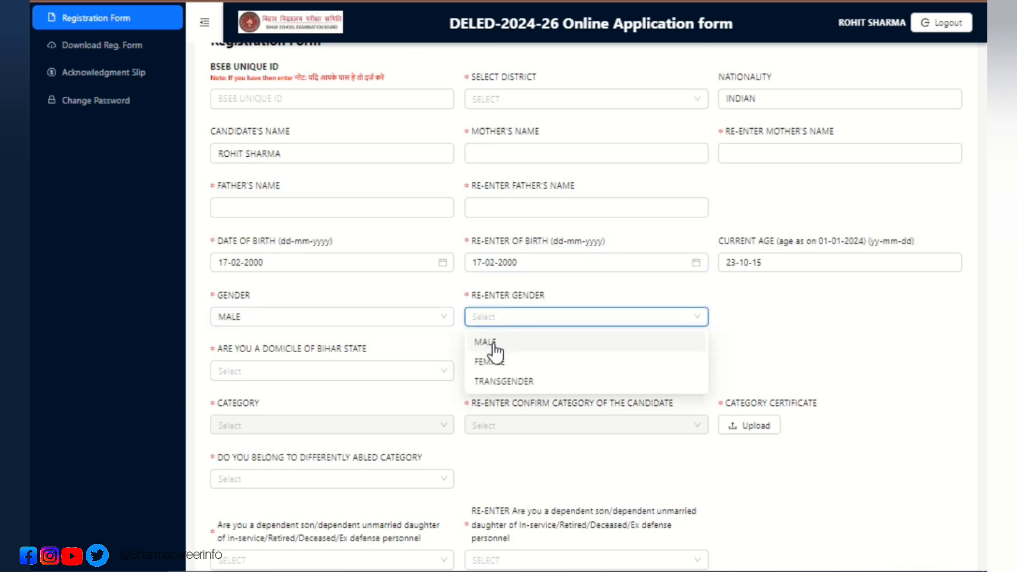
left_click(488, 345)
Answer YES to Bihar domicile, noting the domicile certificate upload requirement
scroll(245, 370, "down", 2)
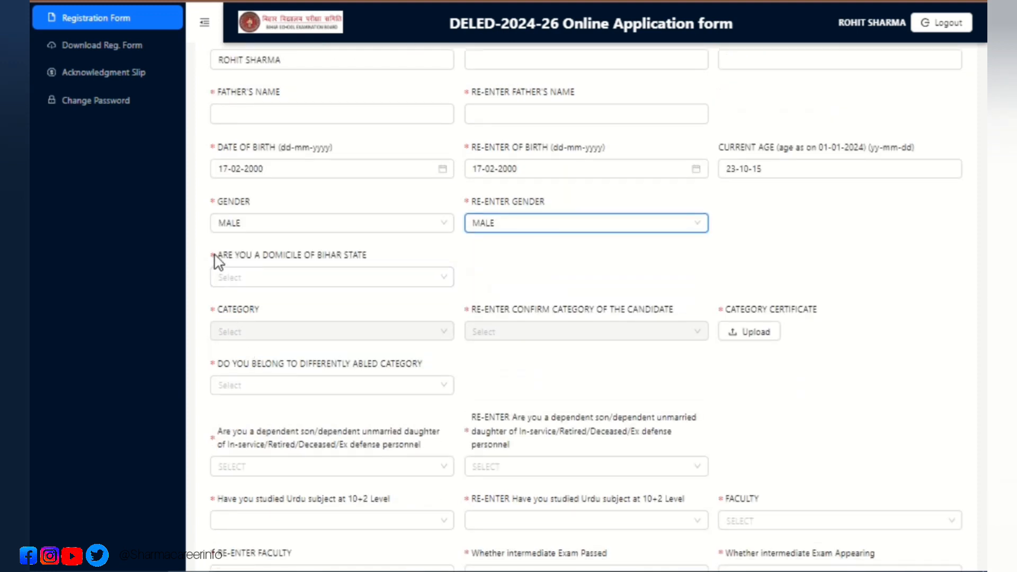
left_click_drag(215, 255, 370, 257)
left_click(229, 258)
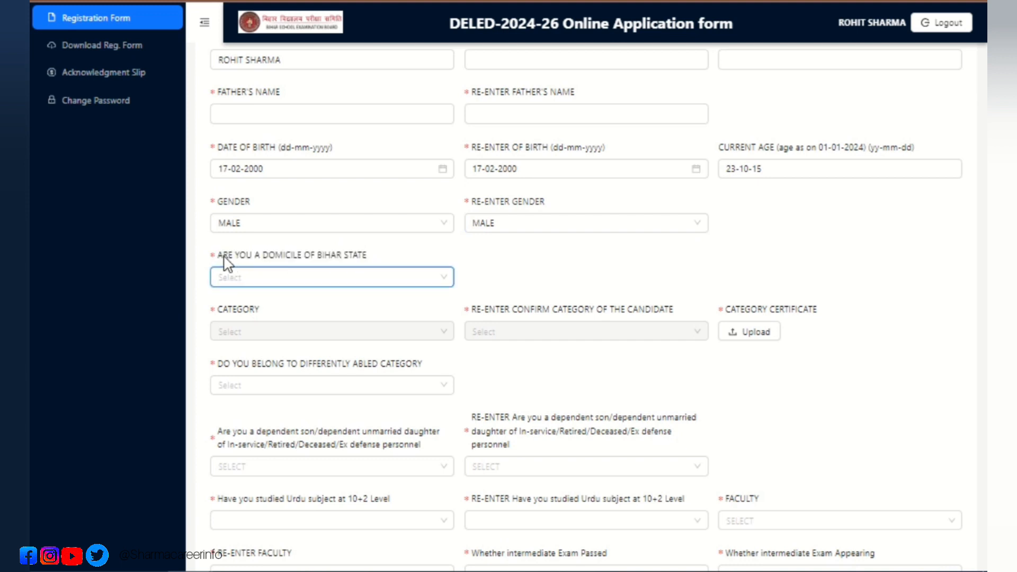
left_click_drag(218, 256, 344, 257)
left_click(299, 278)
left_click(270, 280)
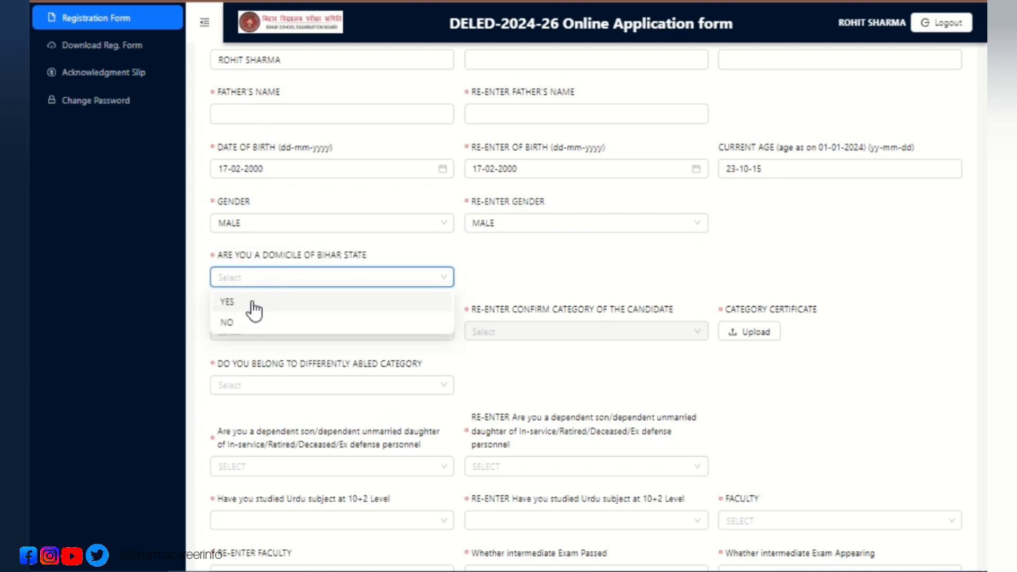
left_click(242, 302)
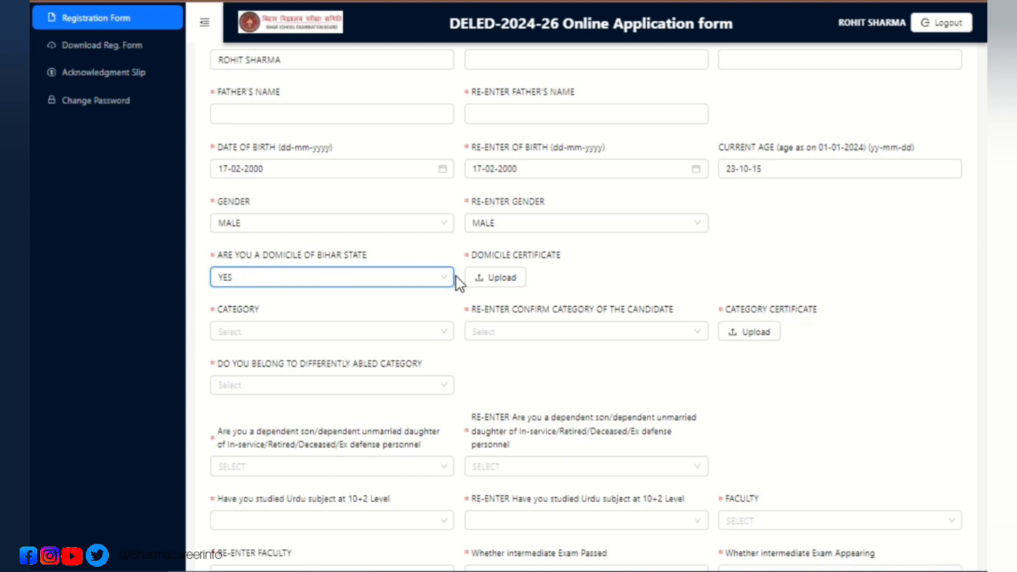
left_click_drag(471, 256, 556, 262)
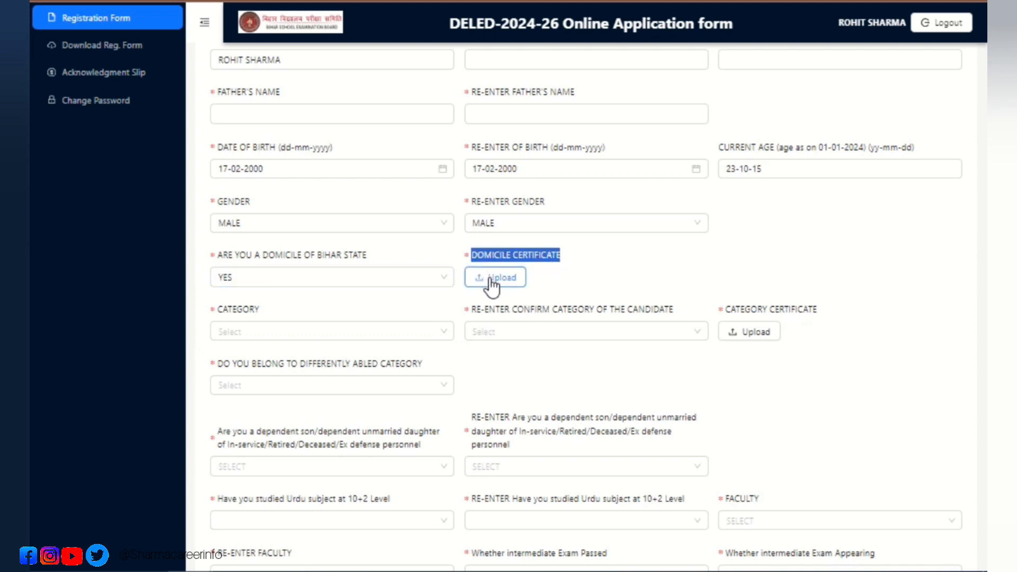
left_click(245, 332)
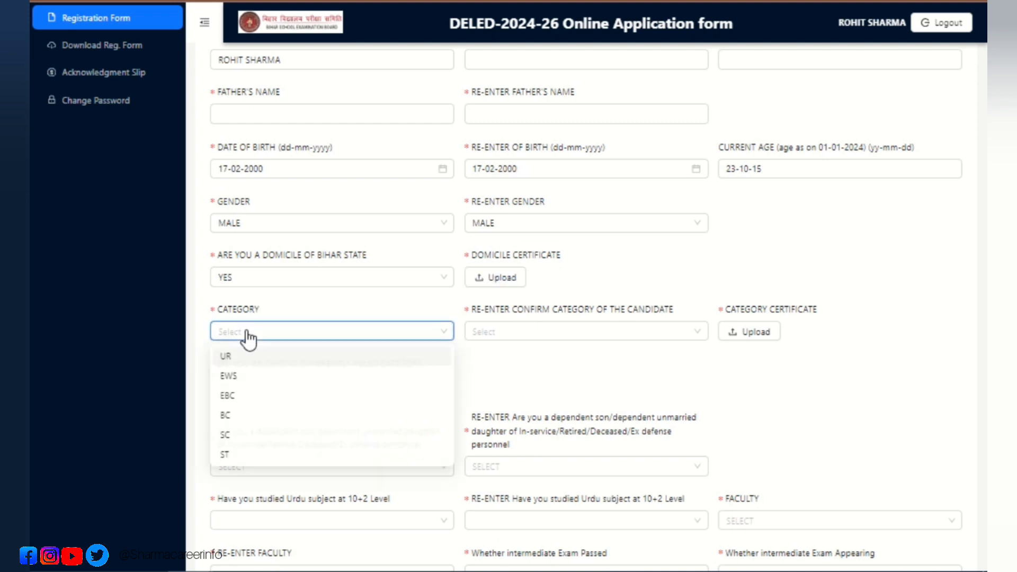
Set category and re-entered category to EBC, noting the category certificate field
left_click(231, 399)
scroll(554, 253, "down", 2)
left_click(544, 237)
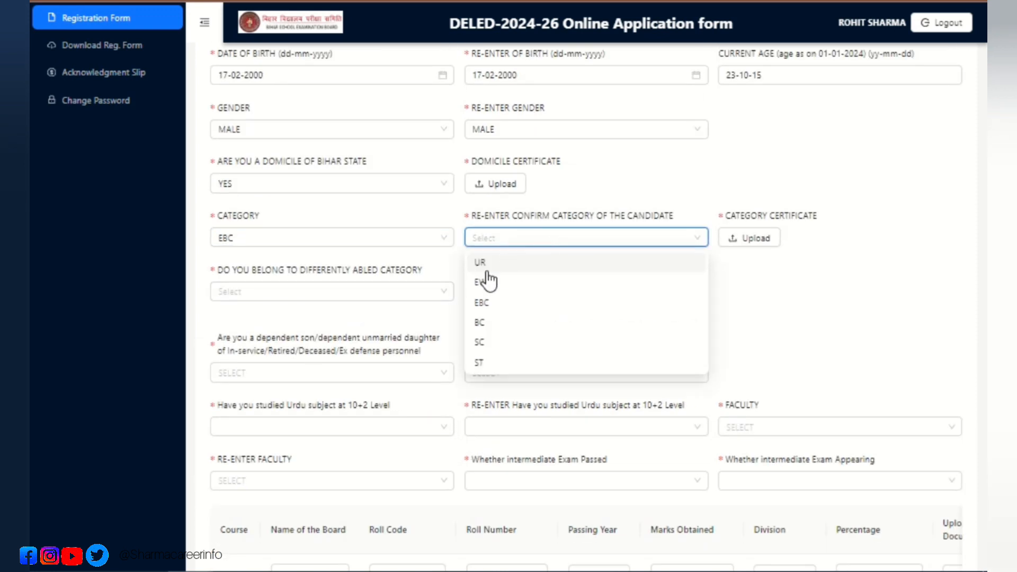
left_click(481, 318)
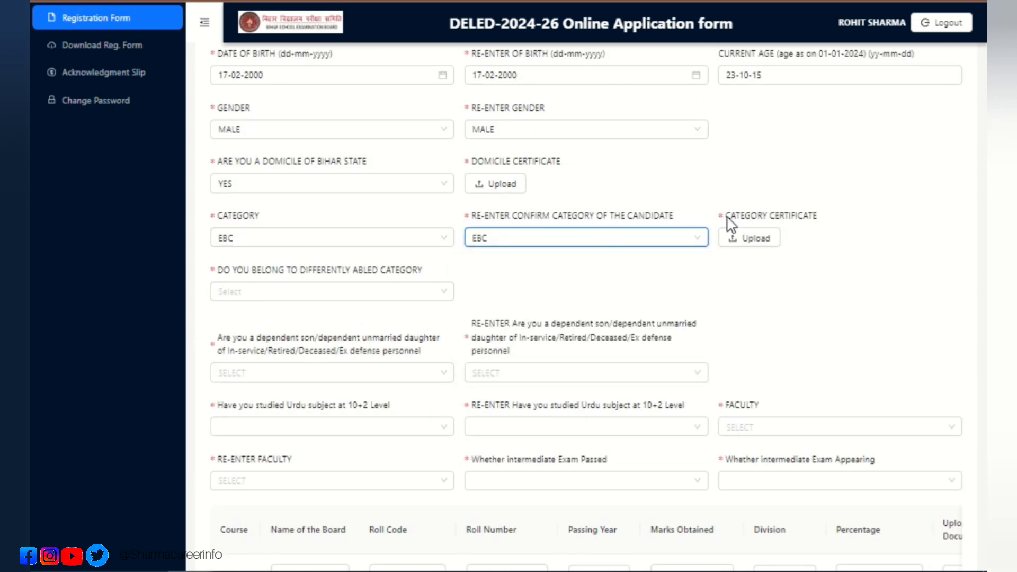
left_click_drag(727, 218, 822, 227)
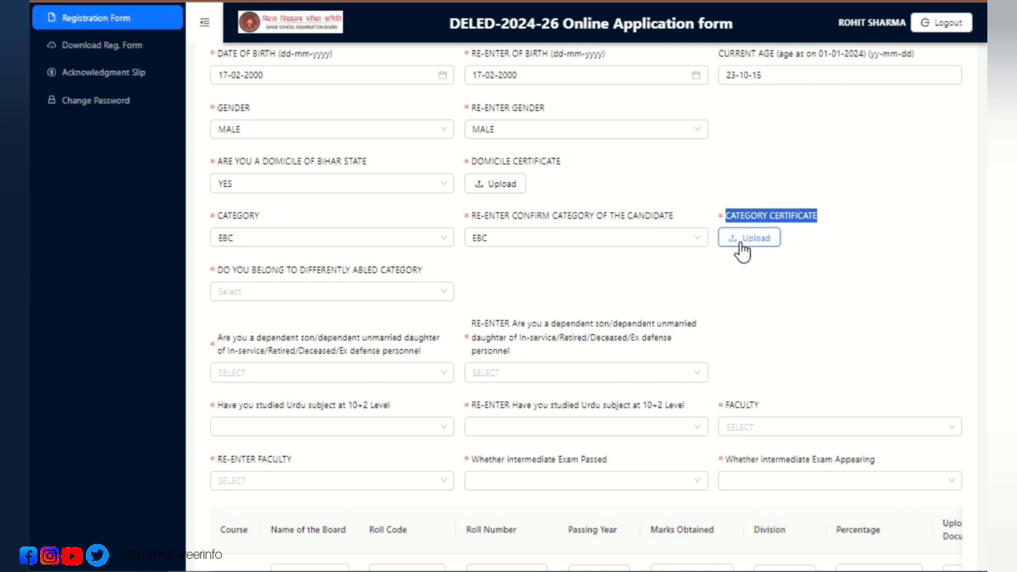
left_click(498, 284)
Answer NO to the differently abled question after briefly checking the YES options
left_click_drag(225, 276, 408, 269)
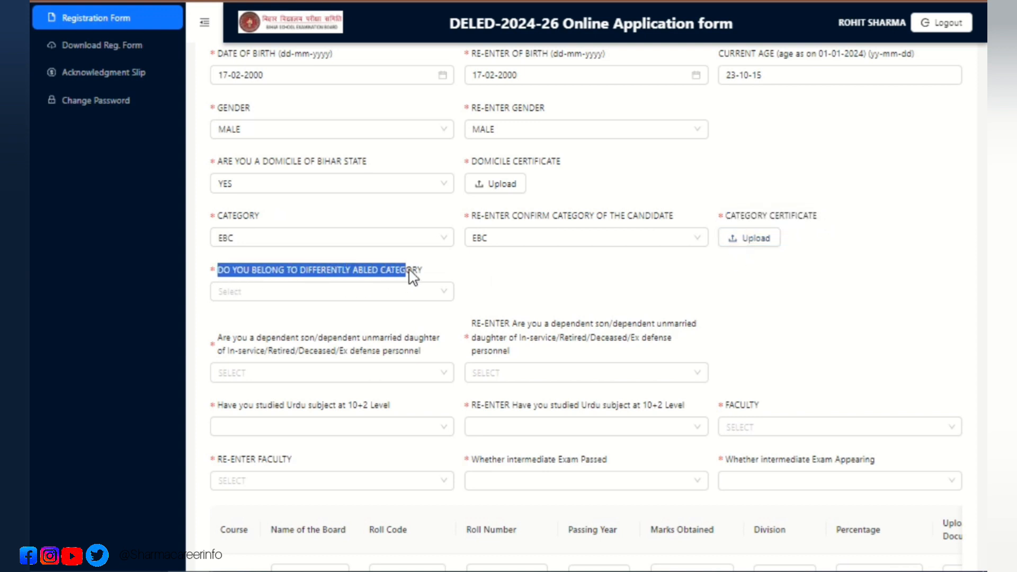
left_click(359, 274)
left_click(402, 296)
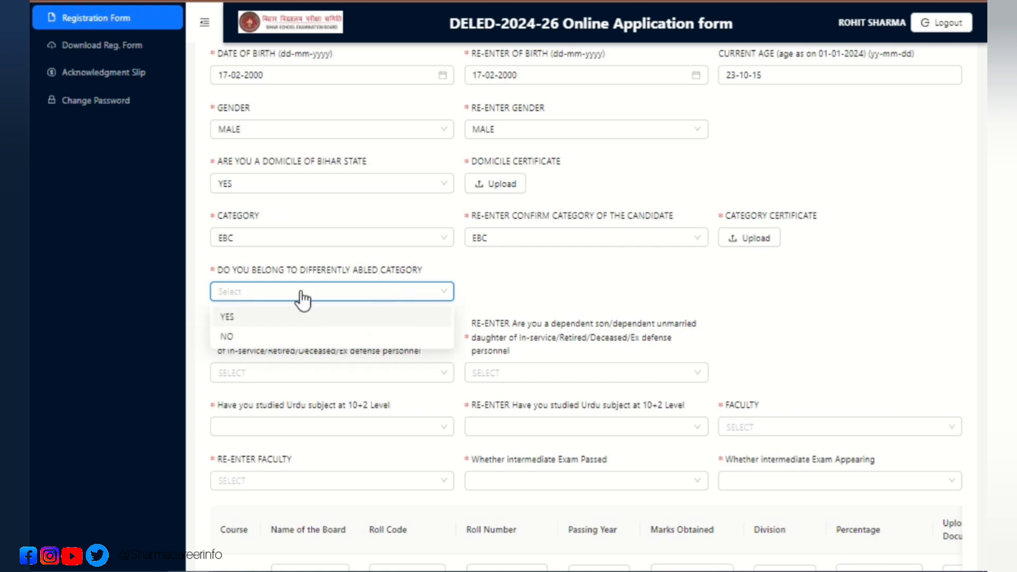
left_click(240, 317)
left_click(510, 303)
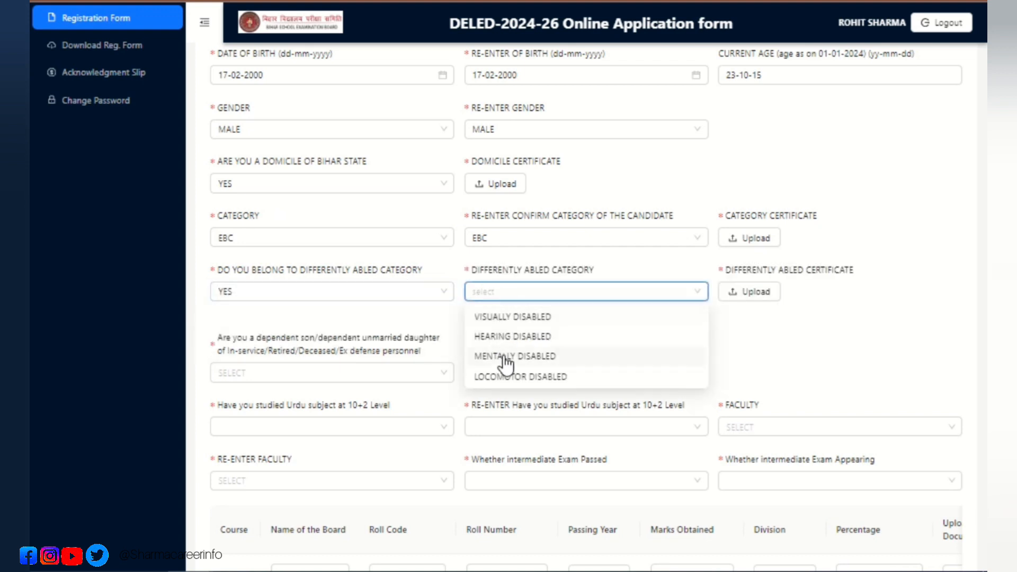
left_click(502, 295)
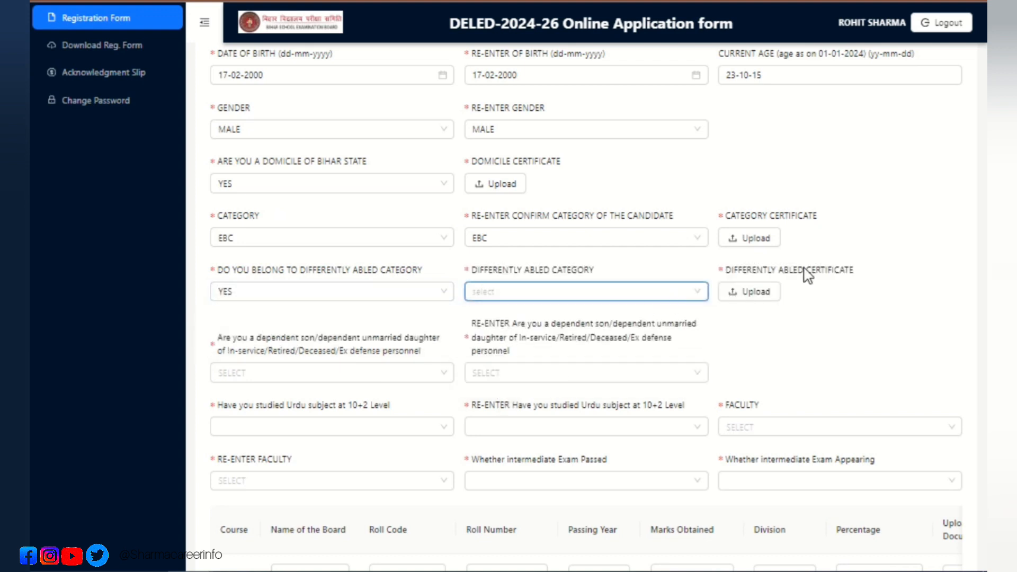
left_click_drag(727, 277, 857, 277)
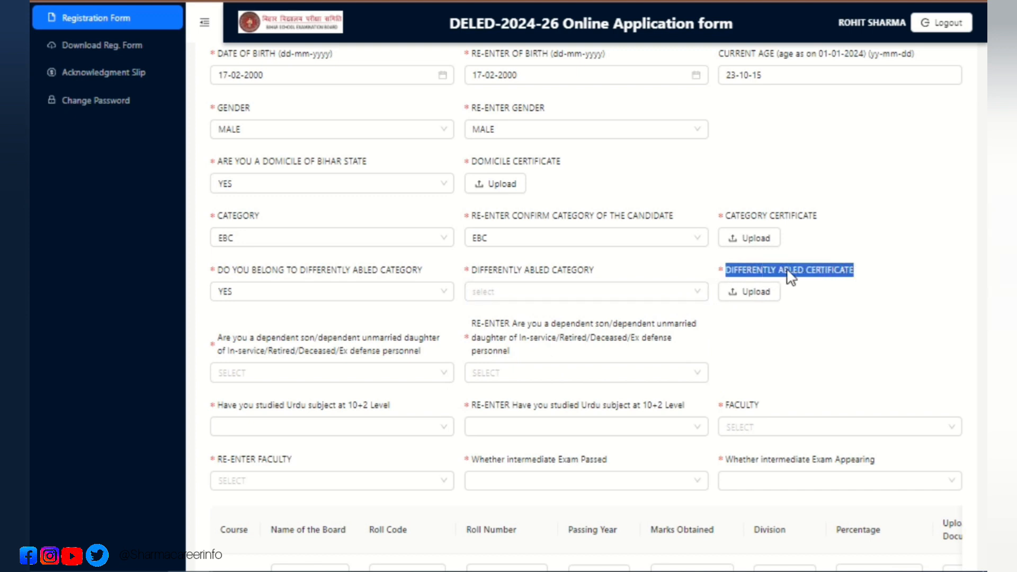
left_click(341, 296)
left_click(233, 339)
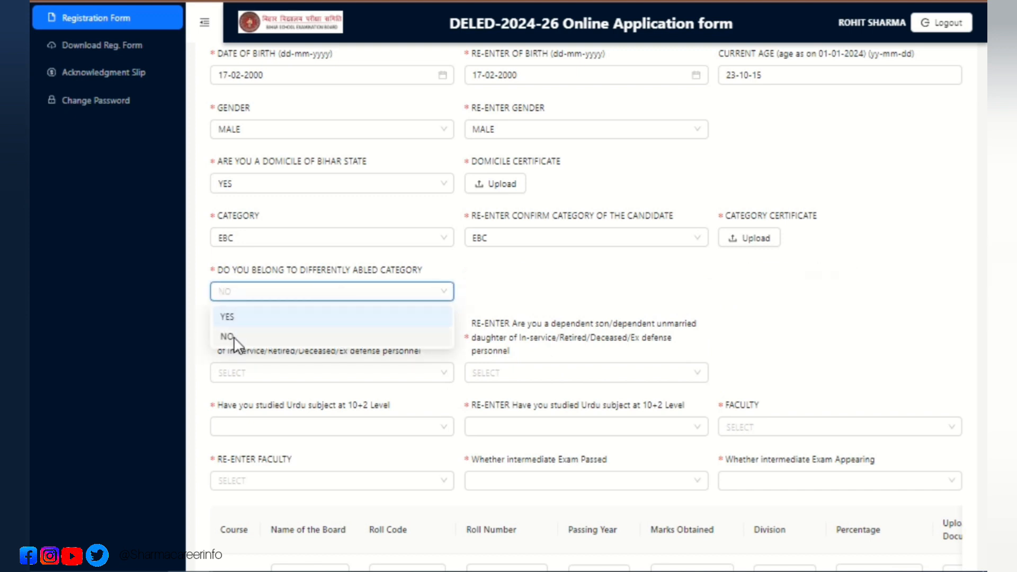
left_click_drag(218, 339, 431, 362)
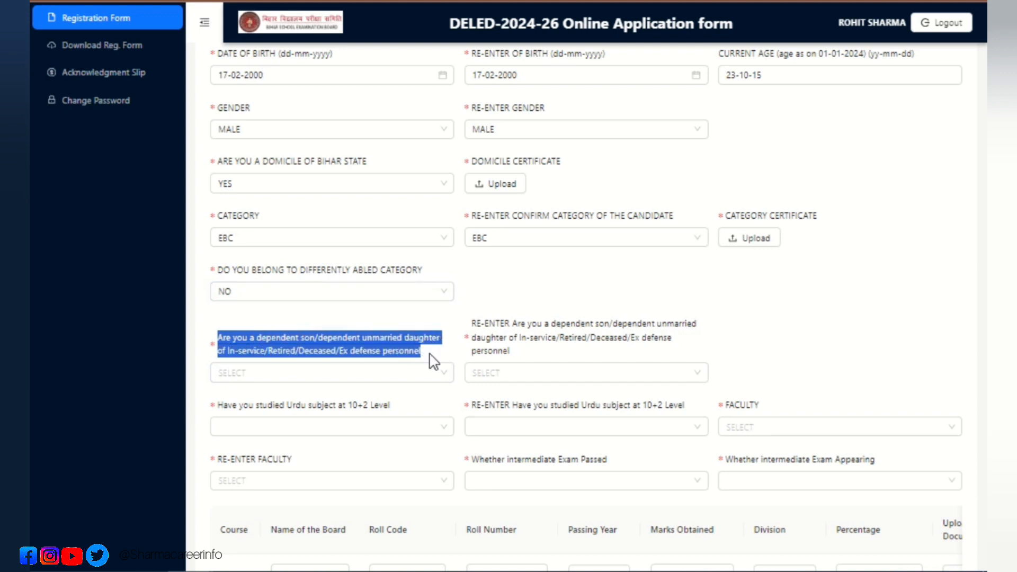
Answer NO to the ex-defence personnel dependent question and its re-entry
left_click(266, 347)
left_click_drag(282, 352, 332, 378)
left_click(346, 354)
left_click(333, 374)
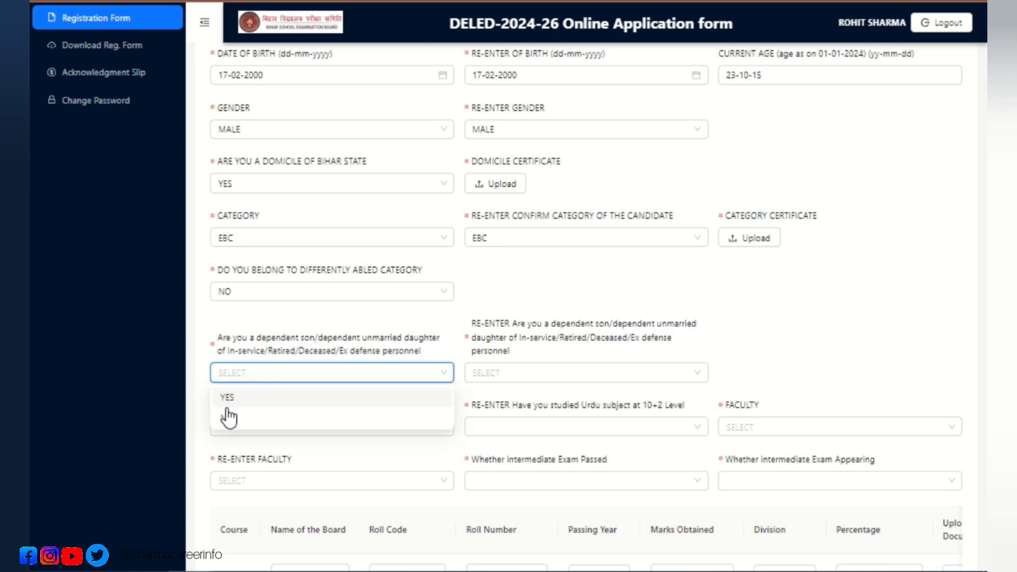
left_click(229, 418)
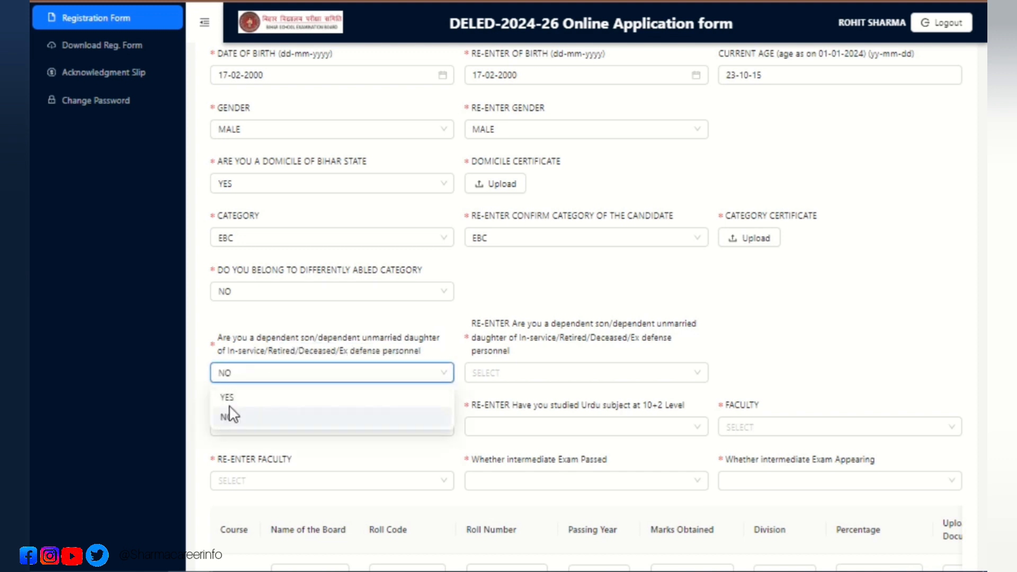
left_click(481, 374)
left_click(478, 418)
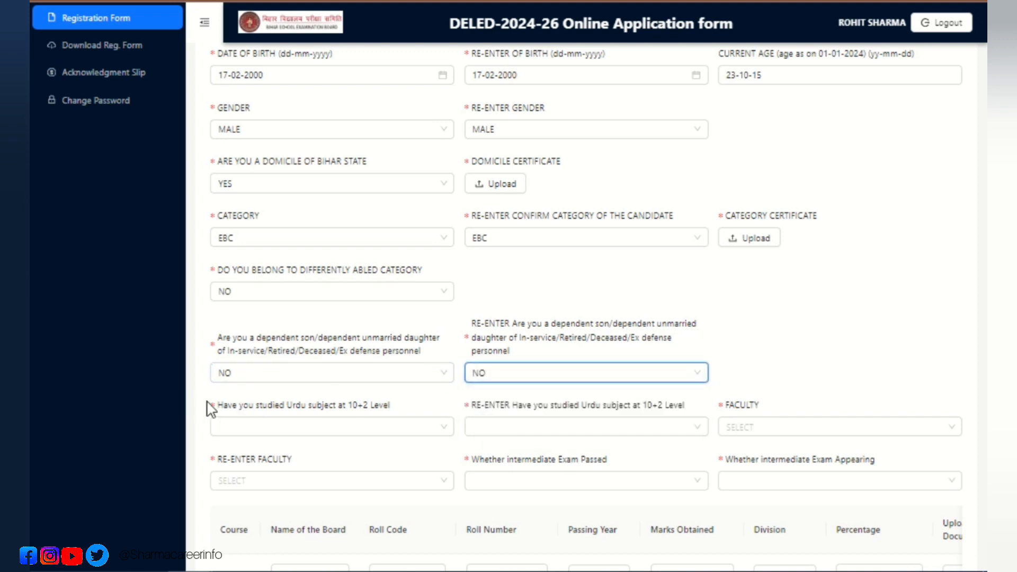
Answer NO to the Urdu at 10+2 question and its re-entry
left_click_drag(226, 406, 387, 407)
left_click(344, 408)
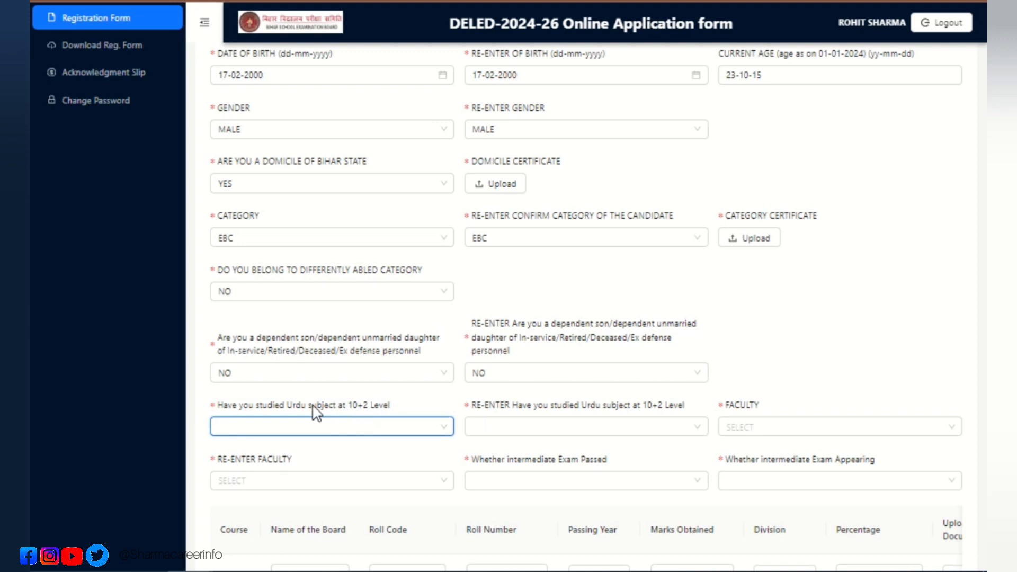
left_click_drag(302, 405, 364, 406)
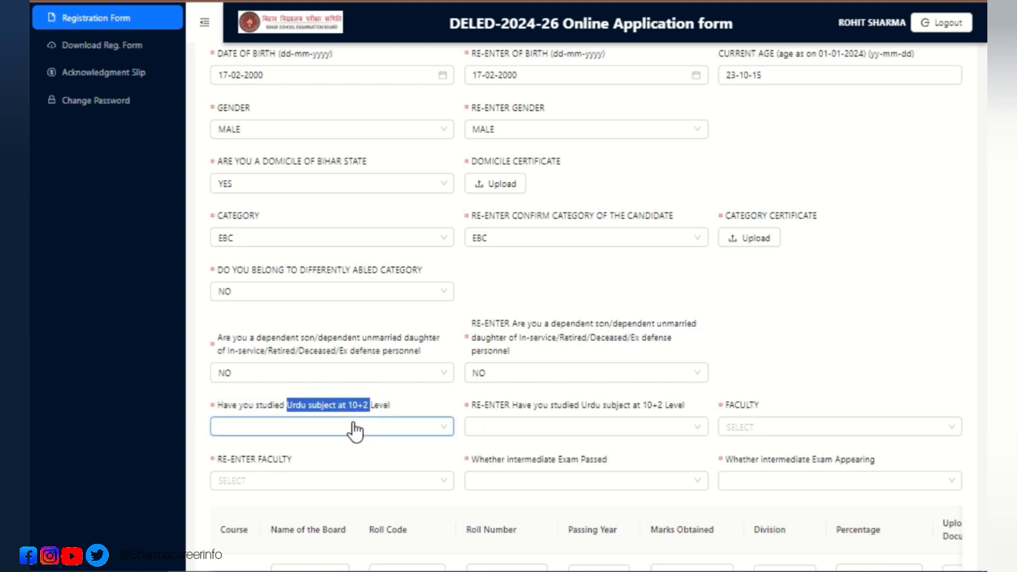
left_click(349, 428)
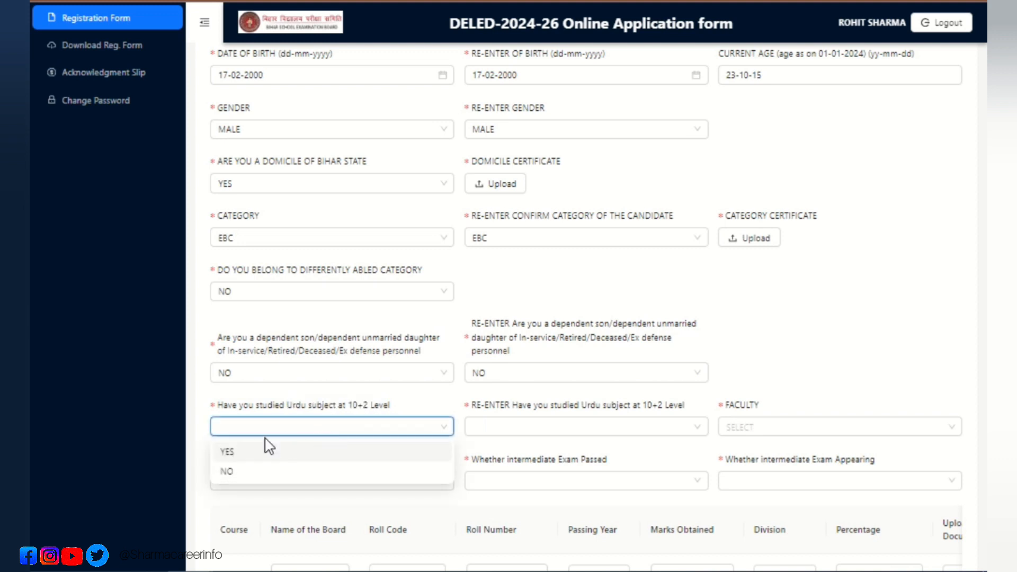
left_click(233, 439)
left_click(234, 430)
left_click(233, 455)
left_click(237, 432)
left_click(236, 472)
left_click(478, 430)
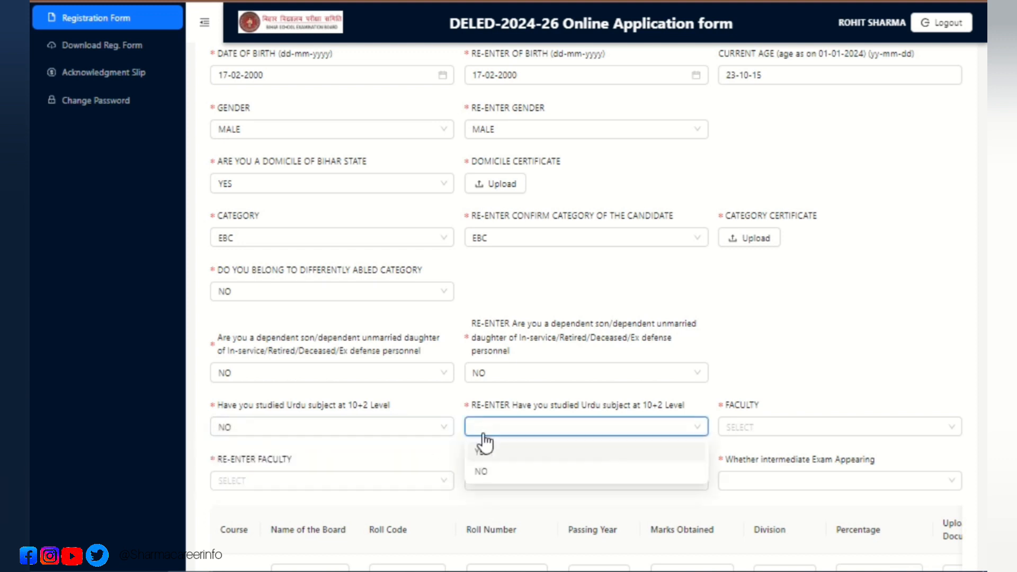
left_click(486, 472)
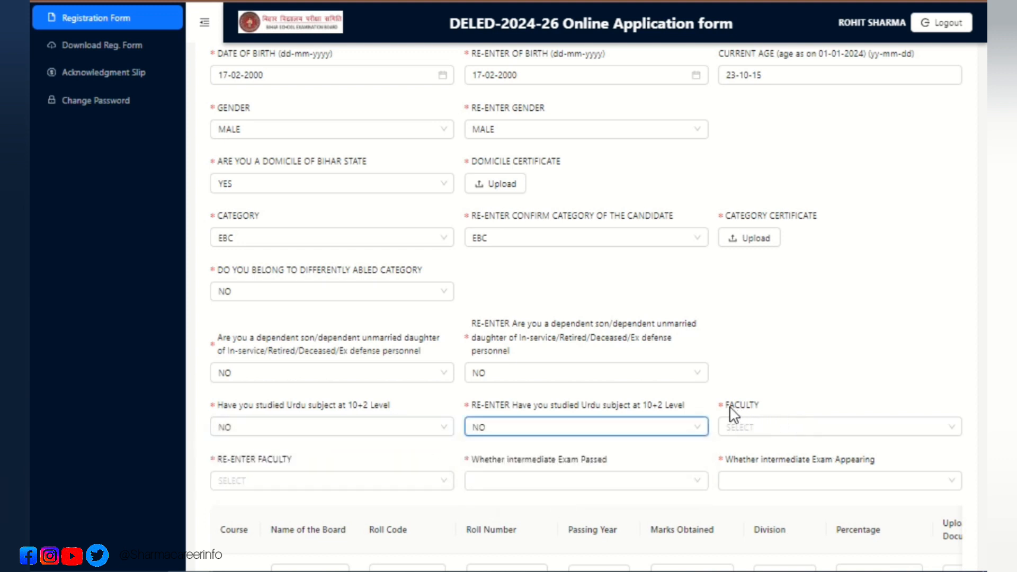
left_click_drag(726, 406, 748, 407)
Choose SCIENCE in the FACULTY dropdown
left_click(755, 430)
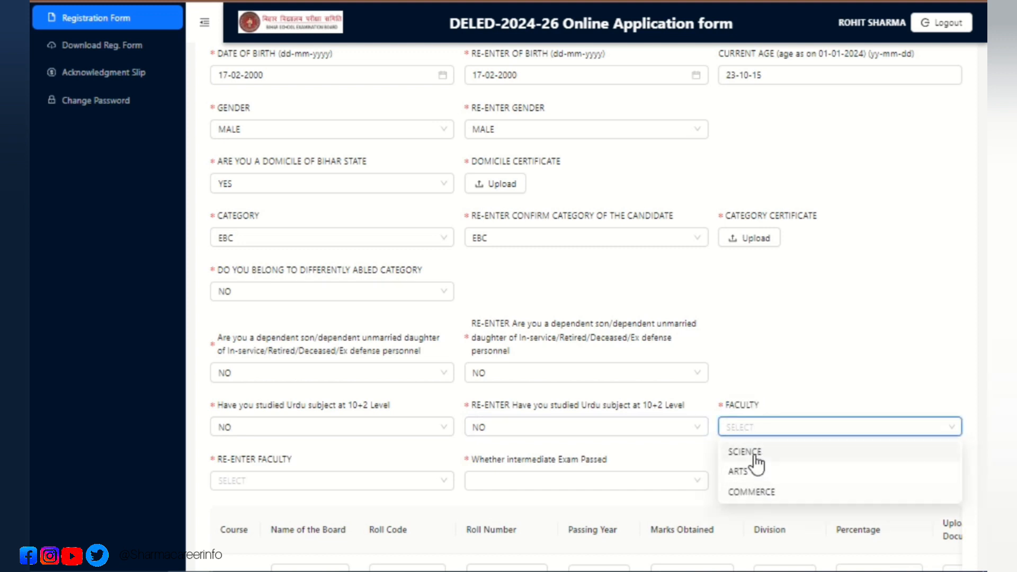
left_click(741, 471)
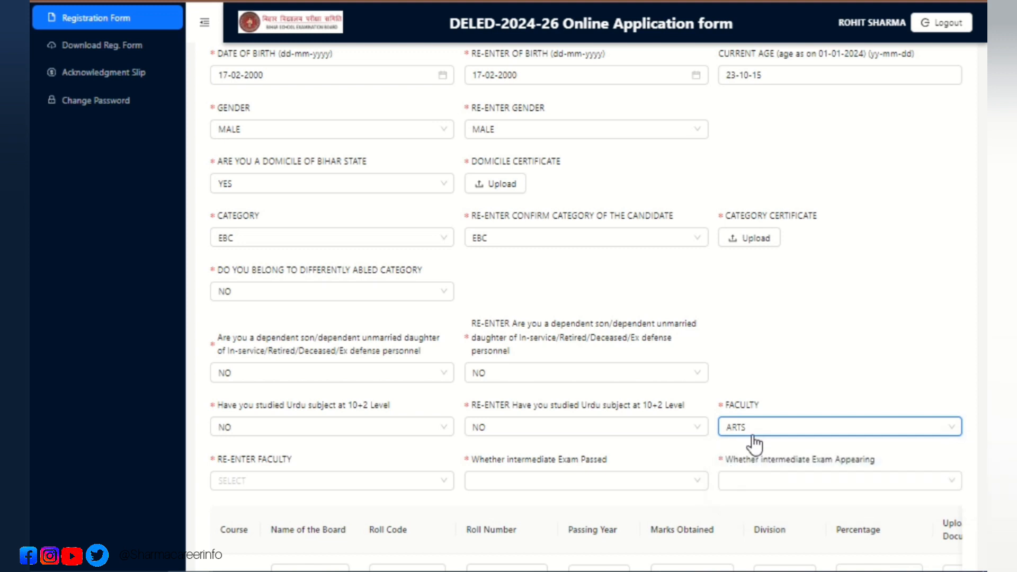
left_click(750, 430)
left_click(745, 452)
left_click(750, 431)
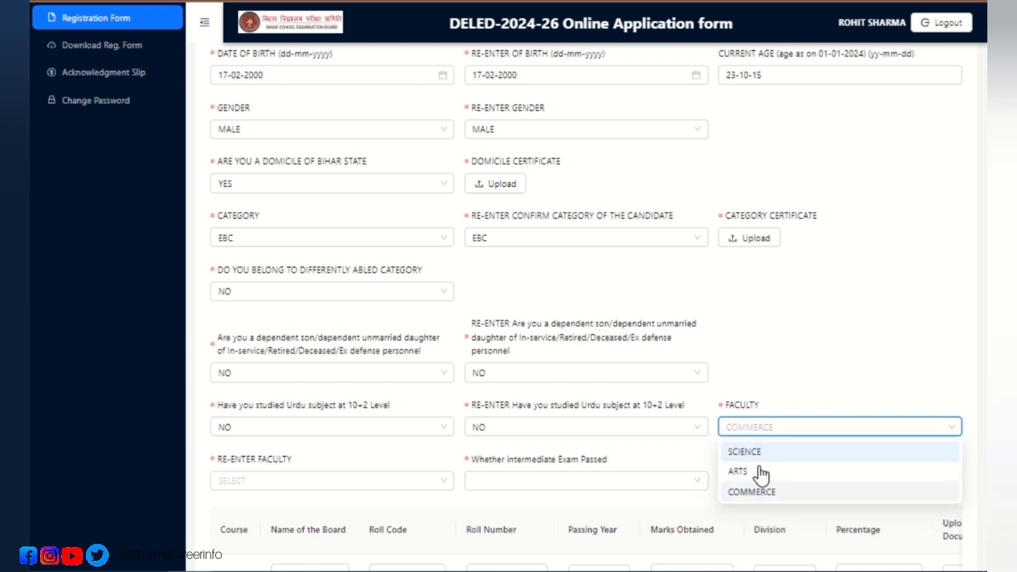
left_click(752, 459)
Re-enter SCIENCE in the RE-ENTER FACULTY dropdown
scroll(409, 443, "down", 2)
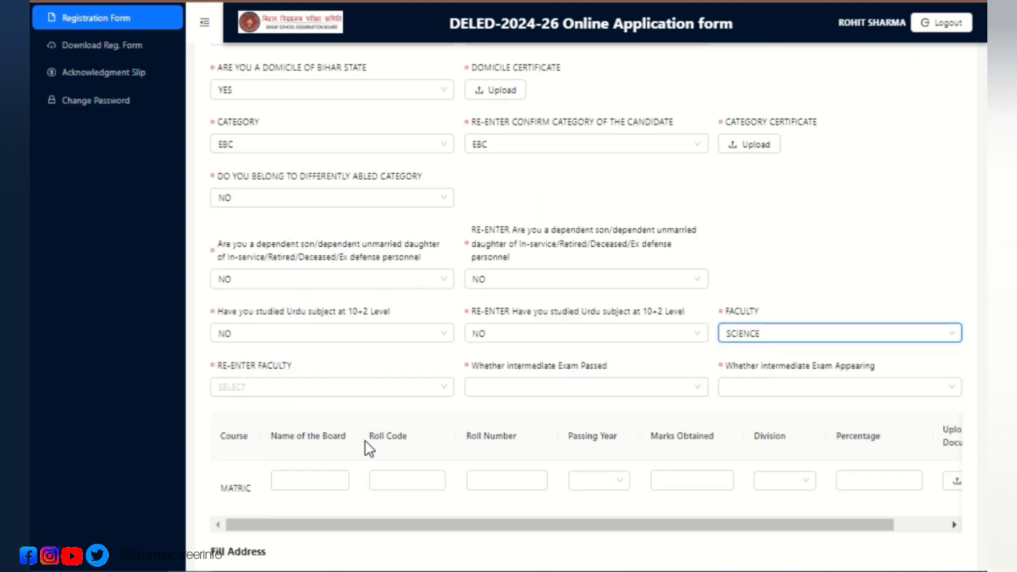
left_click_drag(229, 367, 272, 370)
left_click(284, 387)
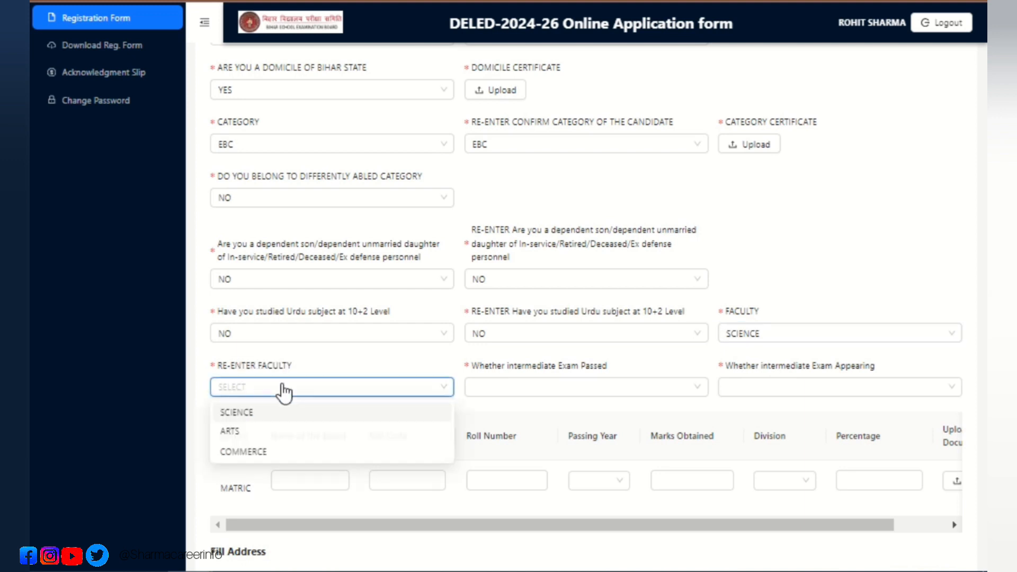
left_click(241, 412)
left_click_drag(467, 366, 602, 368)
left_click(598, 368)
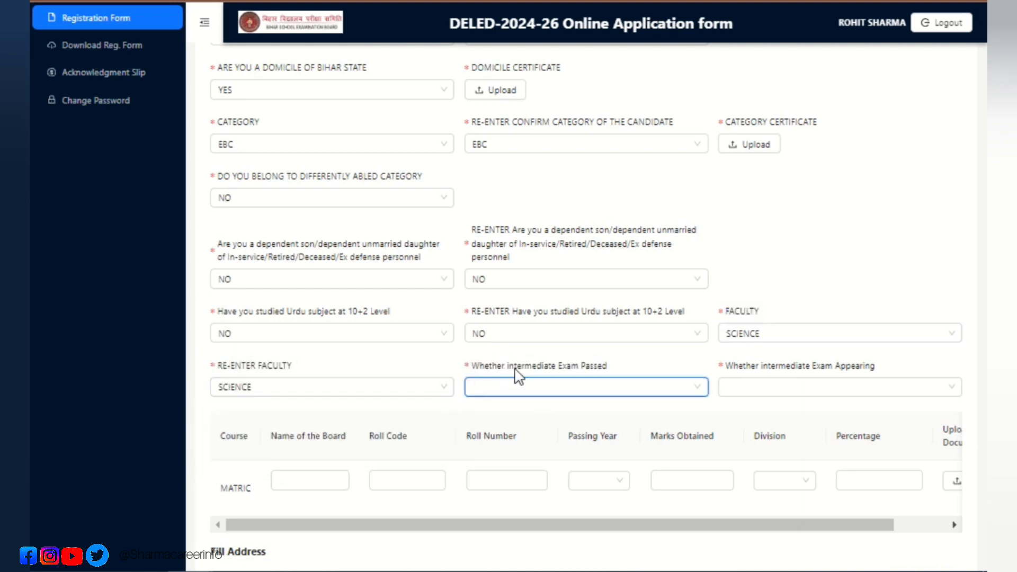
Try YES for intermediate exam passed, inspect the INTERMEDIATE row, then revert to NO
left_click(566, 379)
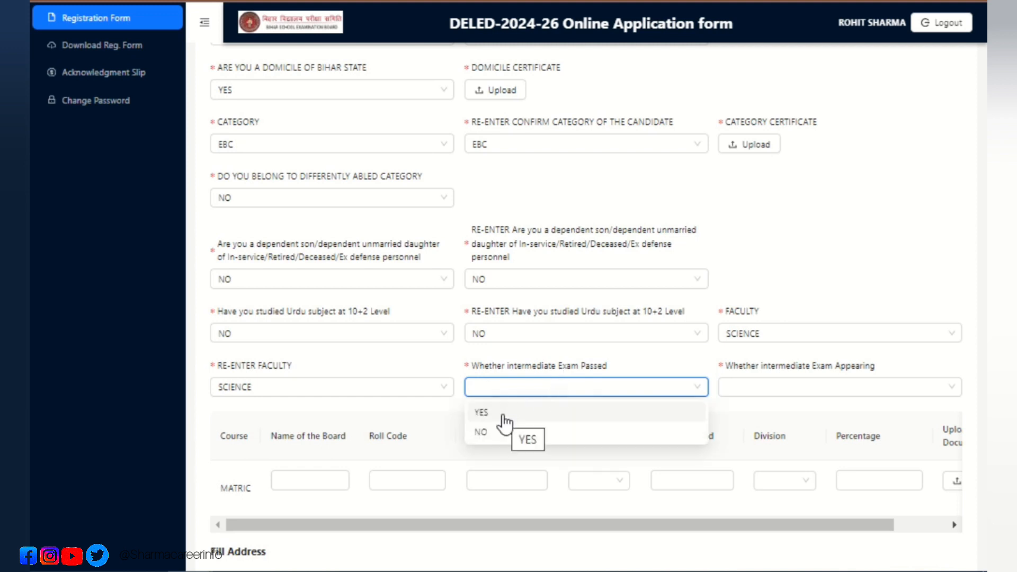
left_click(504, 416)
scroll(469, 472, "down", 3)
left_click_drag(208, 360, 340, 356)
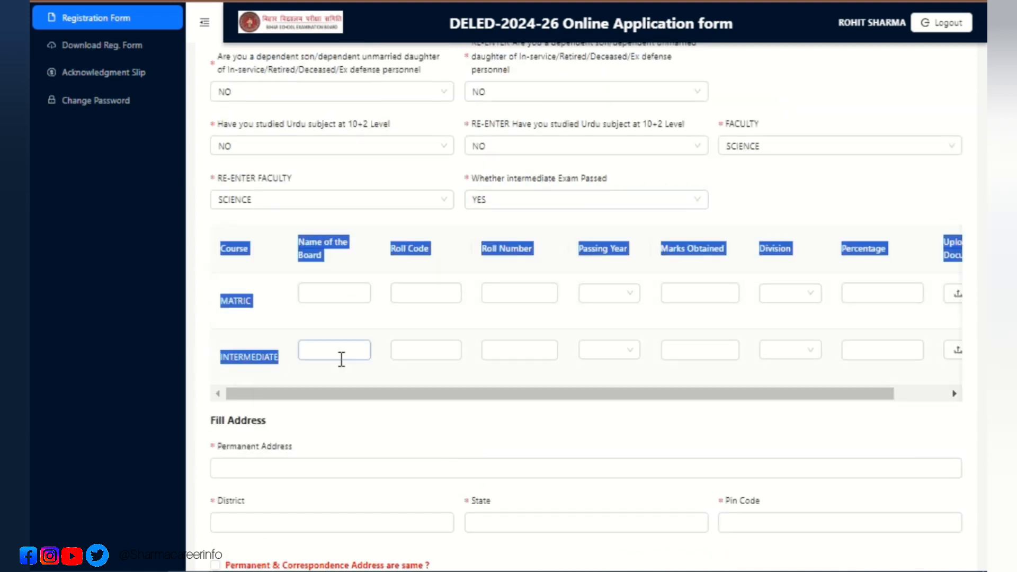
left_click(340, 352)
scroll(477, 317, "up", 2)
left_click(495, 301)
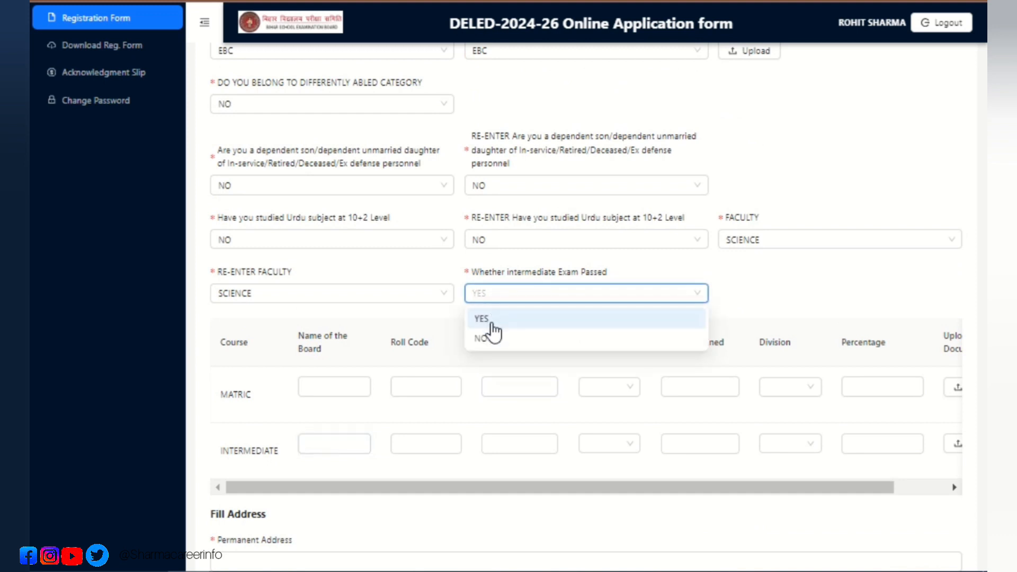
left_click(493, 339)
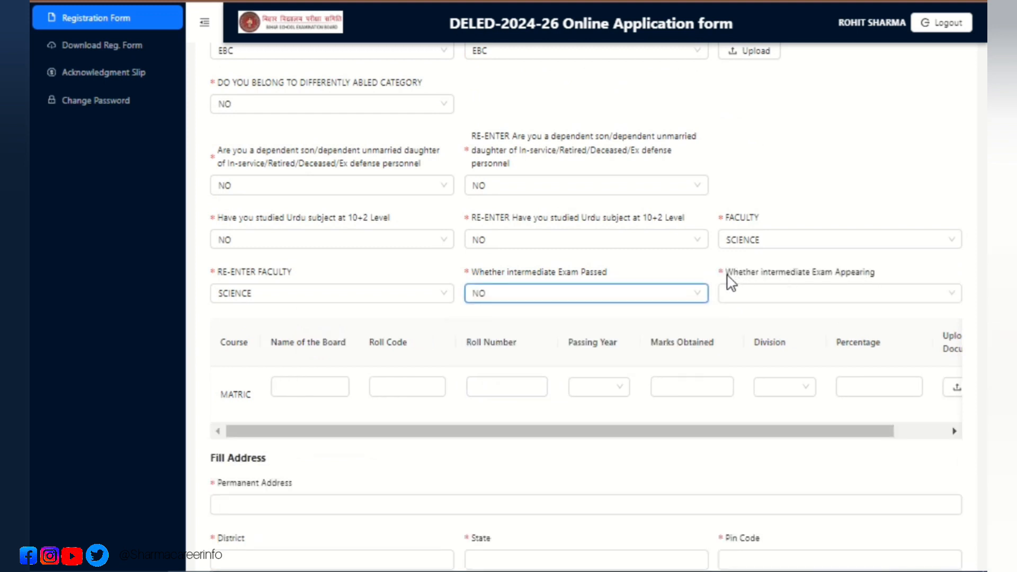
Try YES for intermediate exam appearing, review the marks table's MATRIC row, then revert to NO
left_click_drag(727, 273, 869, 279)
left_click(843, 297)
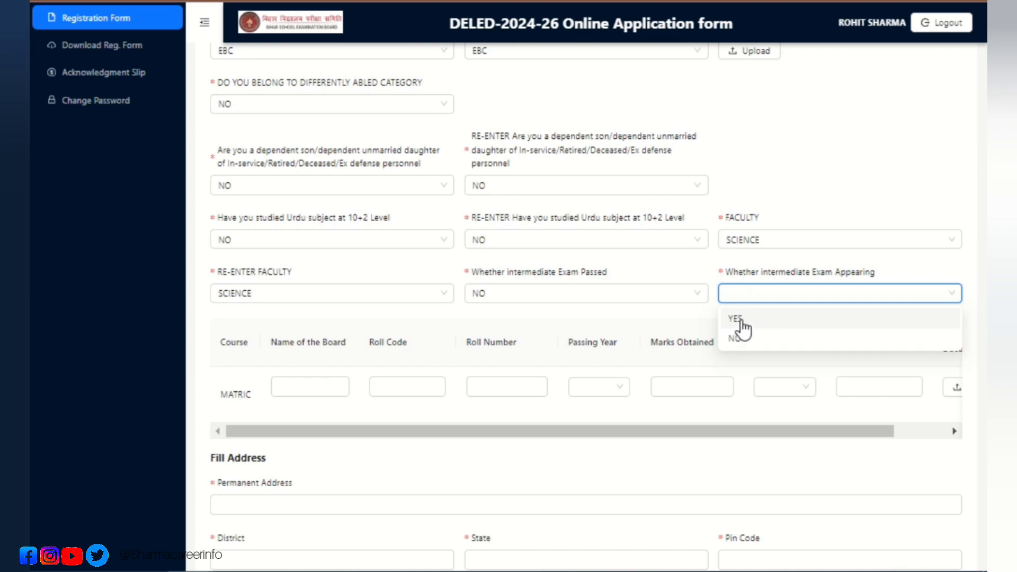
left_click(739, 322)
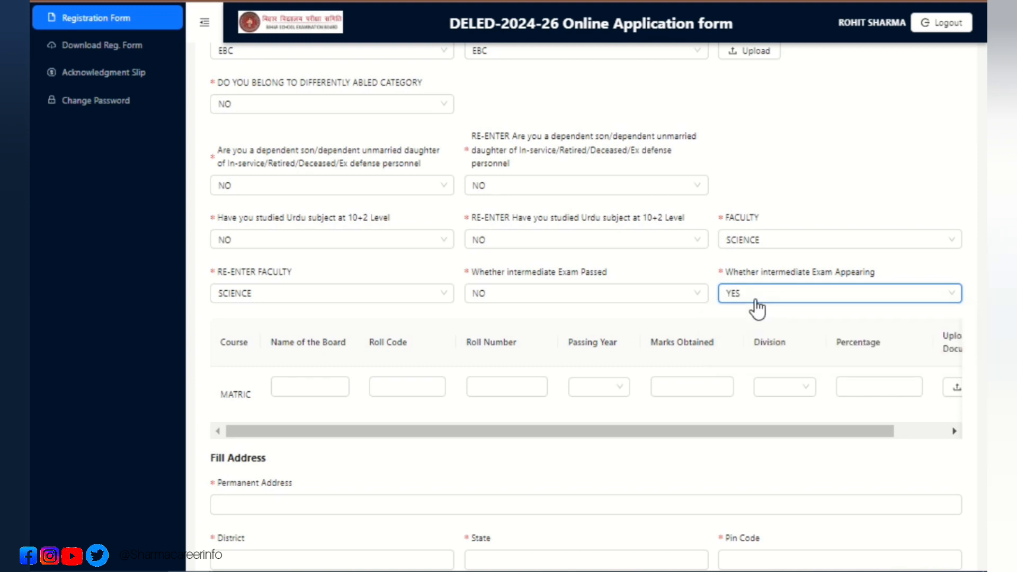
left_click_drag(220, 348, 373, 373)
left_click_drag(220, 394, 254, 393)
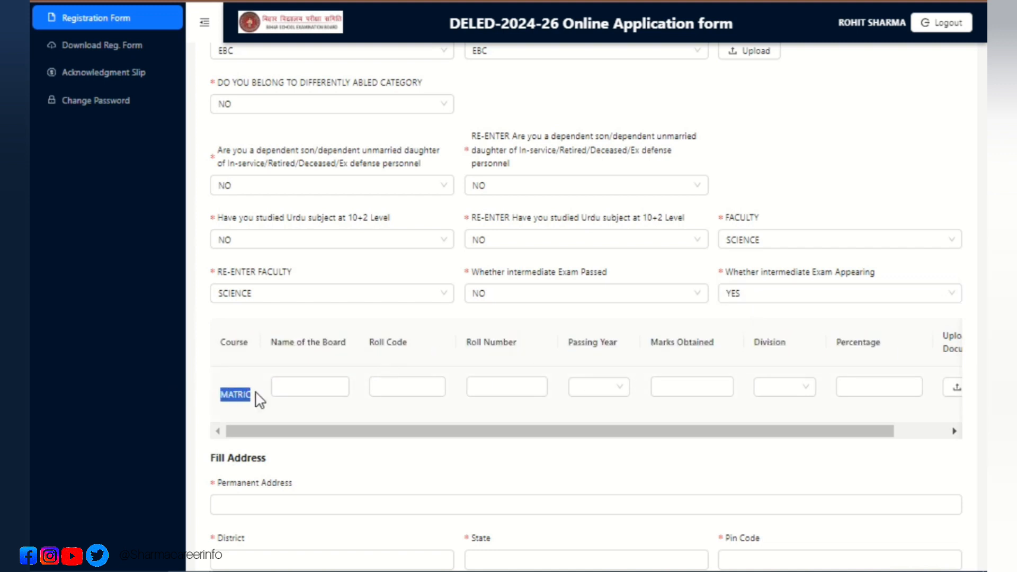
left_click(257, 393)
left_click(742, 294)
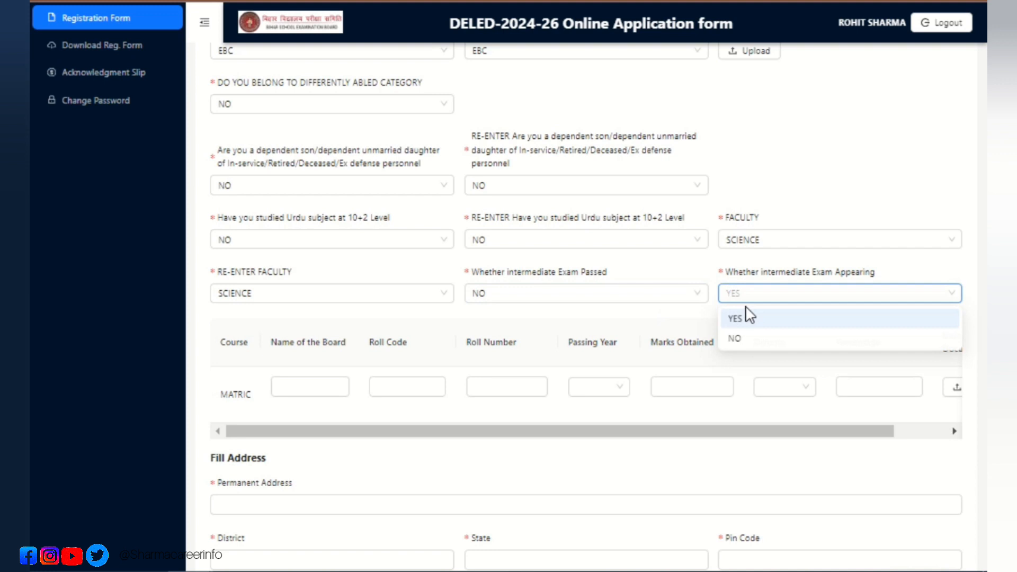
left_click(742, 339)
Set intermediate exam passed to YES so the INTERMEDIATE row shows in the table
left_click(519, 294)
left_click_drag(513, 277, 617, 283)
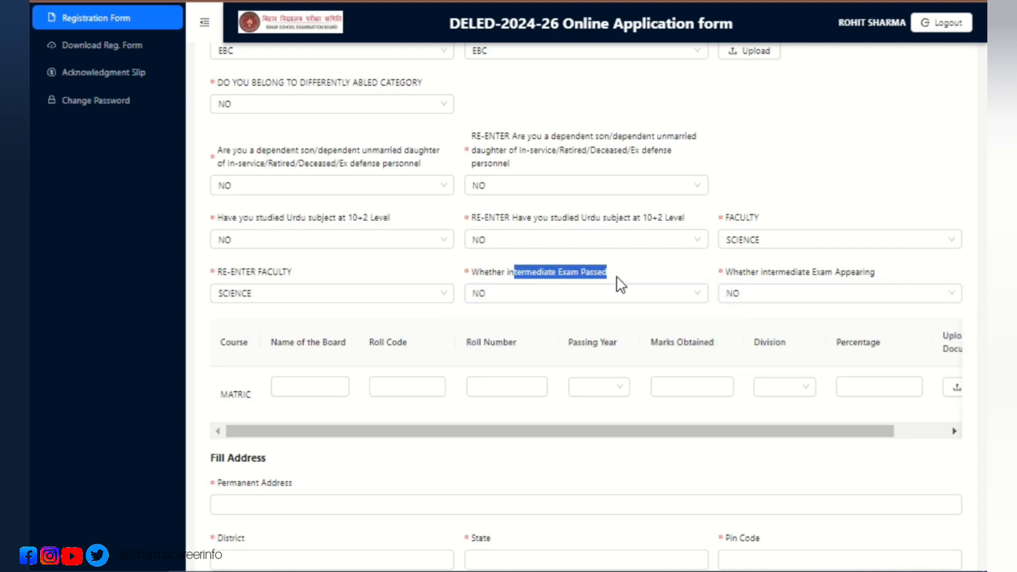
left_click(618, 295)
left_click(496, 320)
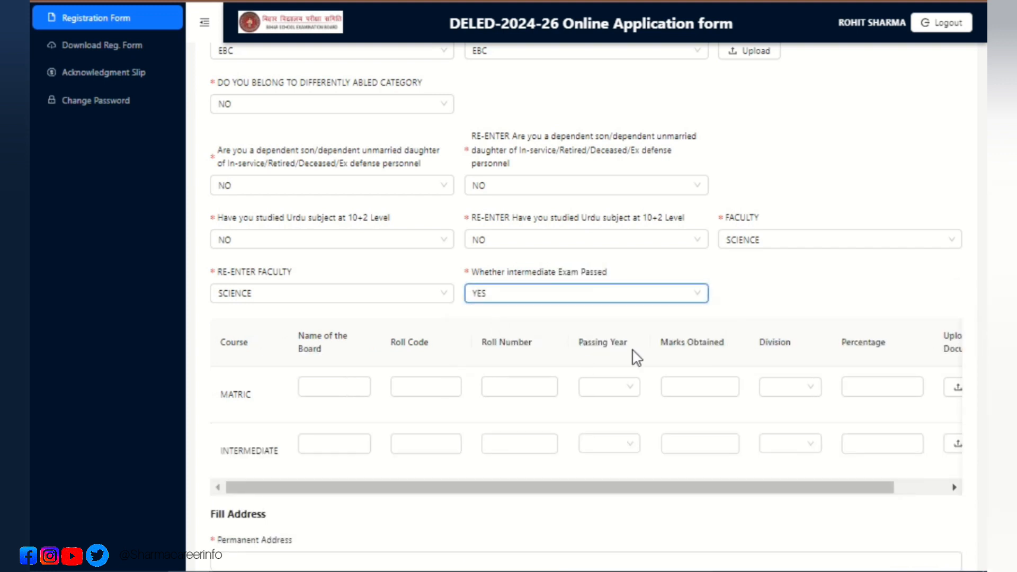
scroll(633, 356, "down", 4)
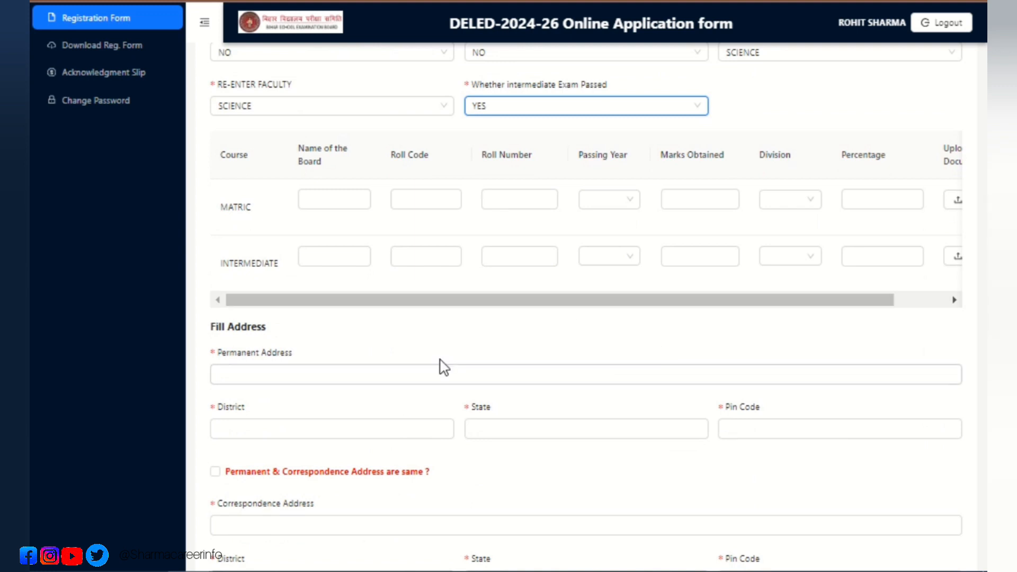
Select 2013 as the Matric passing year
left_click_drag(454, 307, 713, 308)
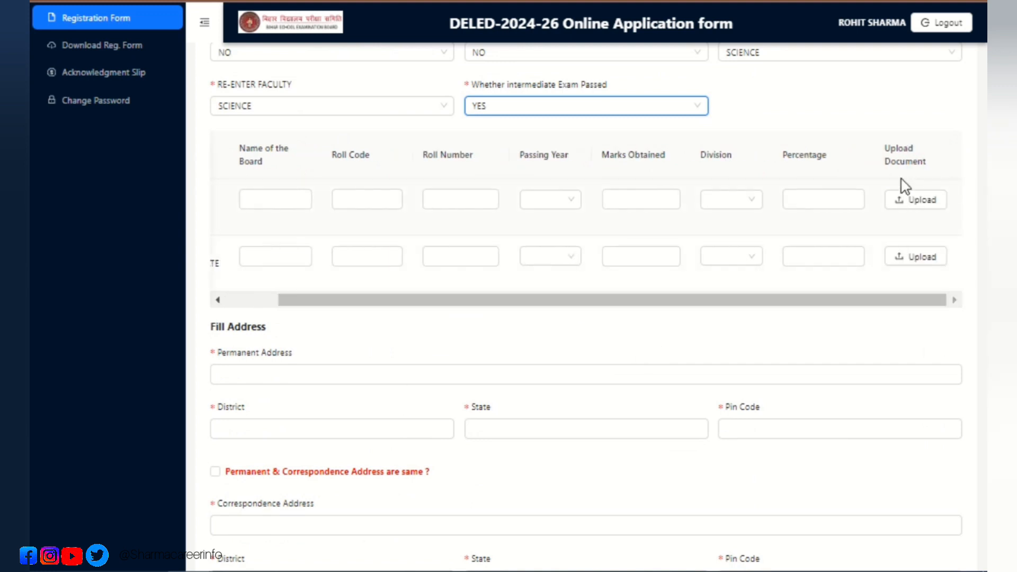
left_click_drag(822, 302, 768, 302)
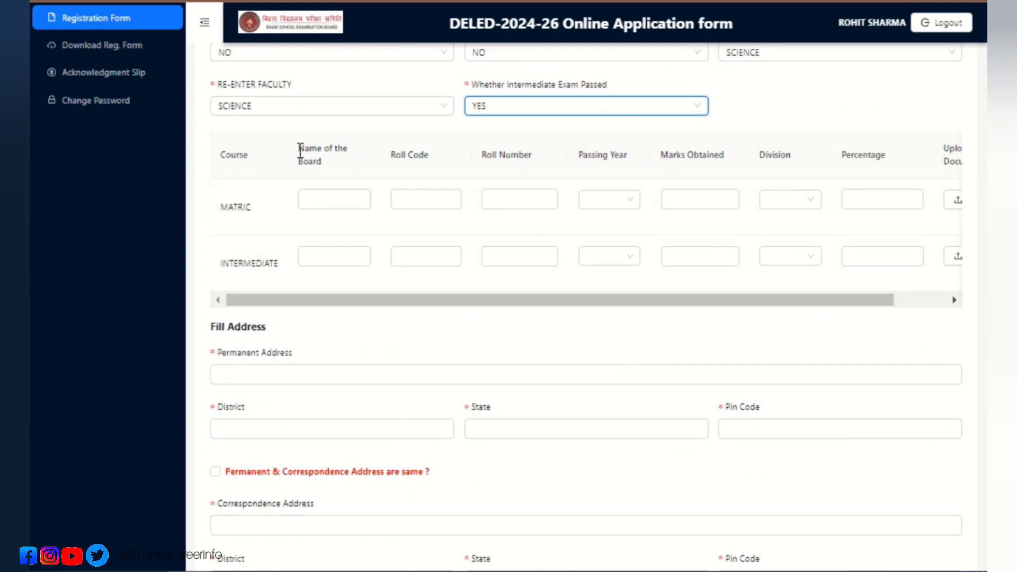
left_click_drag(301, 150, 338, 153)
left_click(319, 166)
left_click_drag(229, 209, 260, 210)
left_click(339, 195)
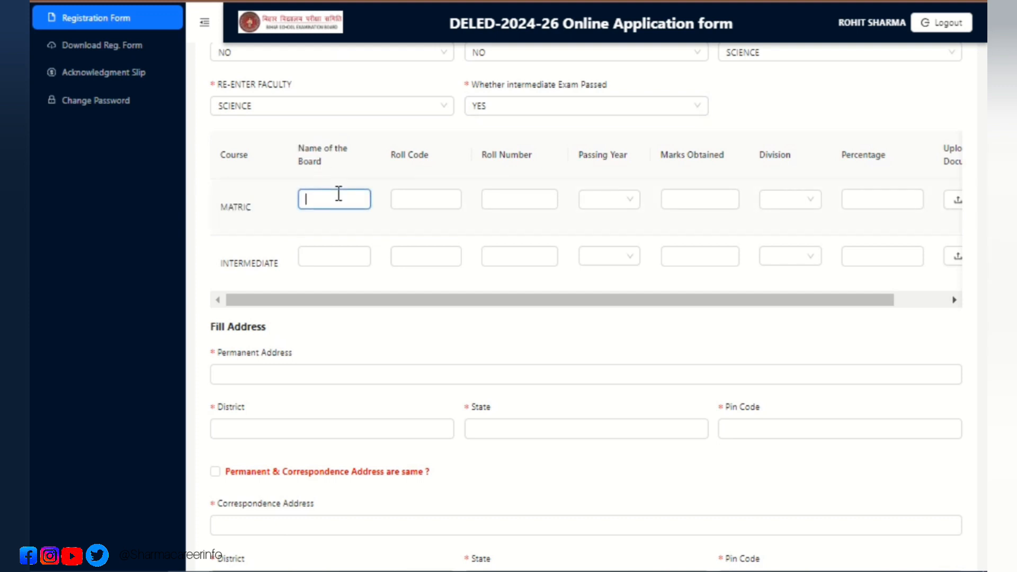
left_click_drag(393, 157, 631, 155)
left_click(420, 206)
left_click(532, 197)
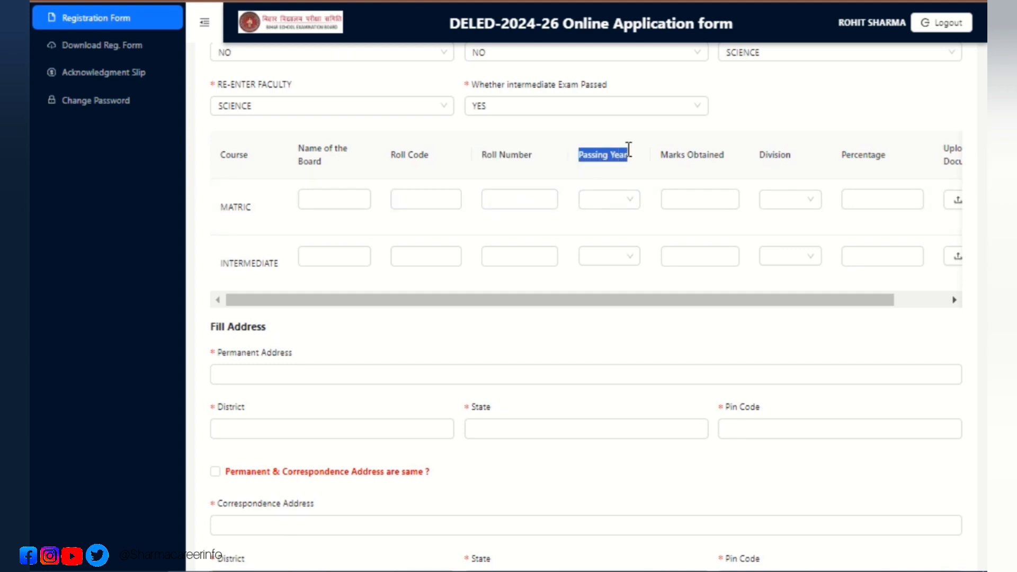
left_click(635, 207)
scroll(602, 291, "down", 7)
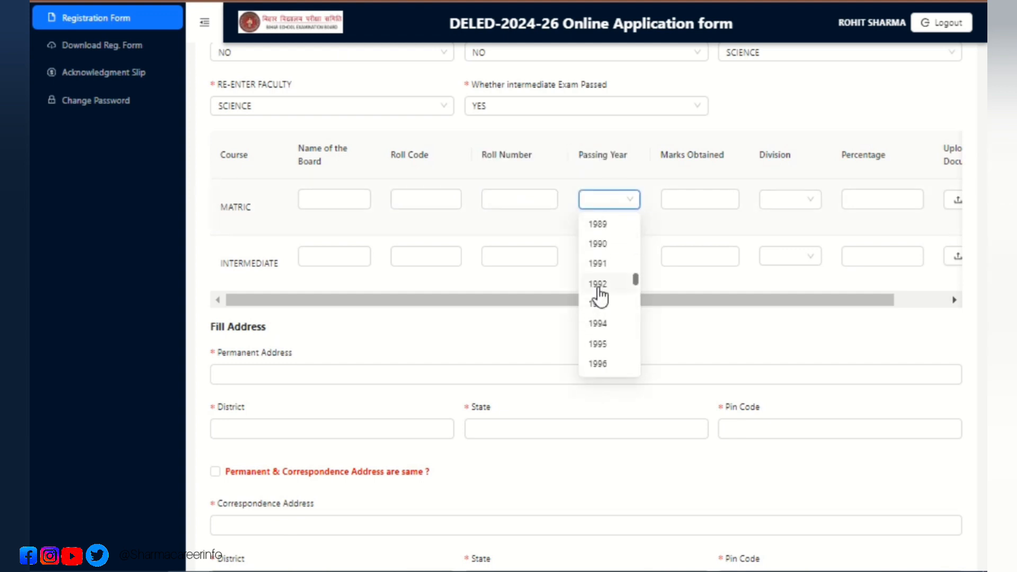
scroll(600, 299, "down", 7)
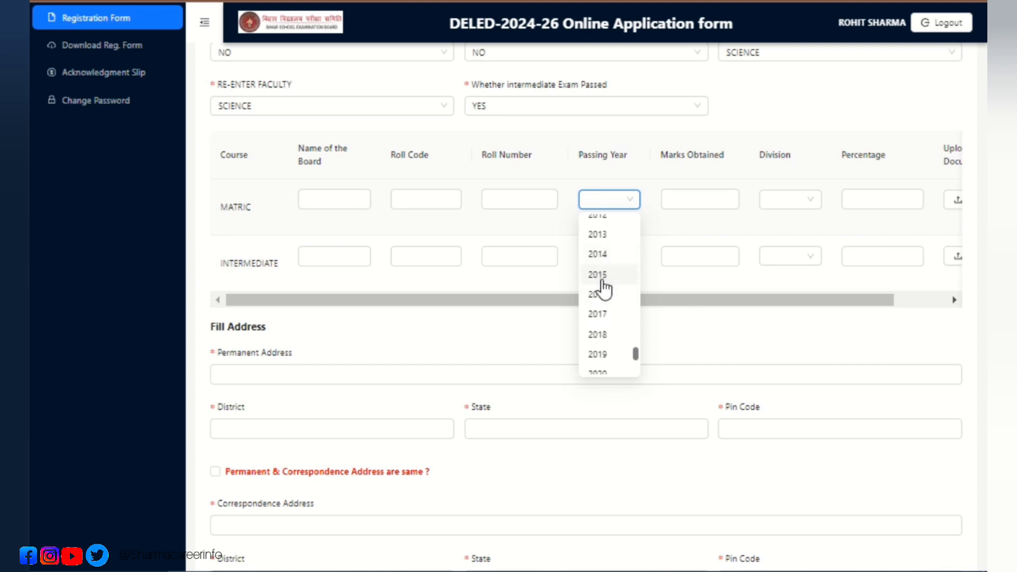
left_click(601, 237)
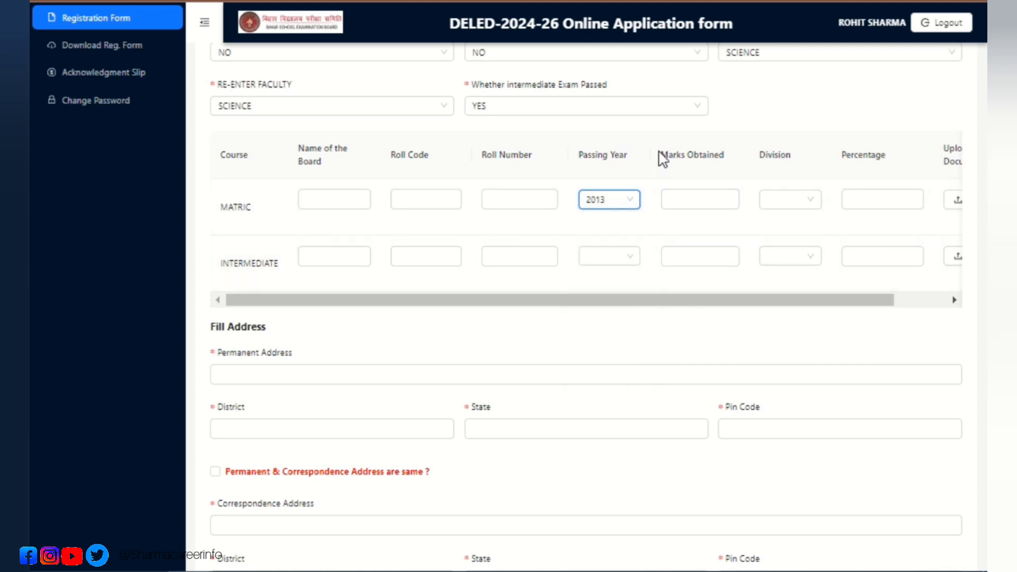
Enter 400 marks, FIRST division and 80 percentage in the Matric row
left_click_drag(660, 154, 734, 168)
left_click(705, 197)
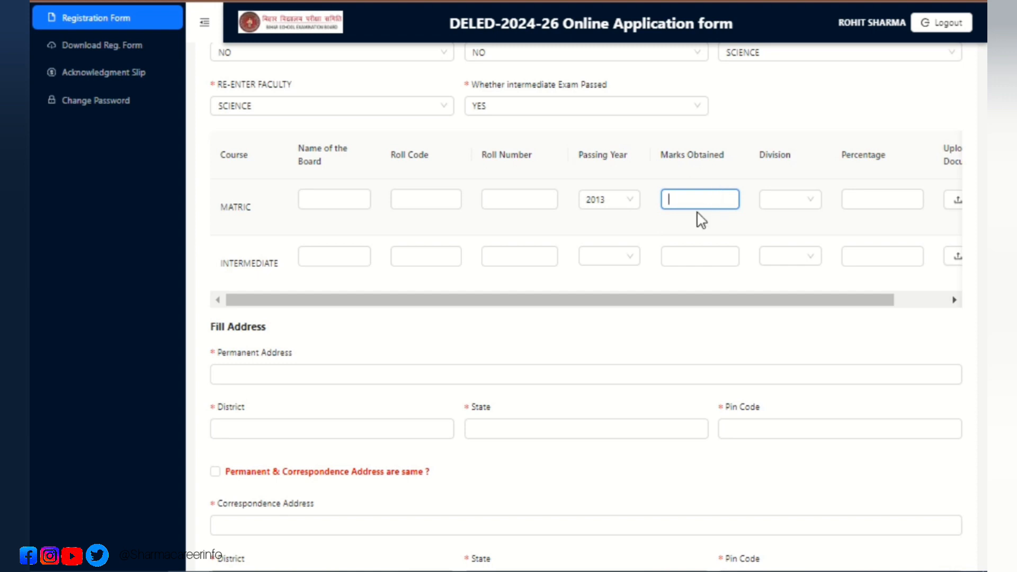
left_click(799, 204)
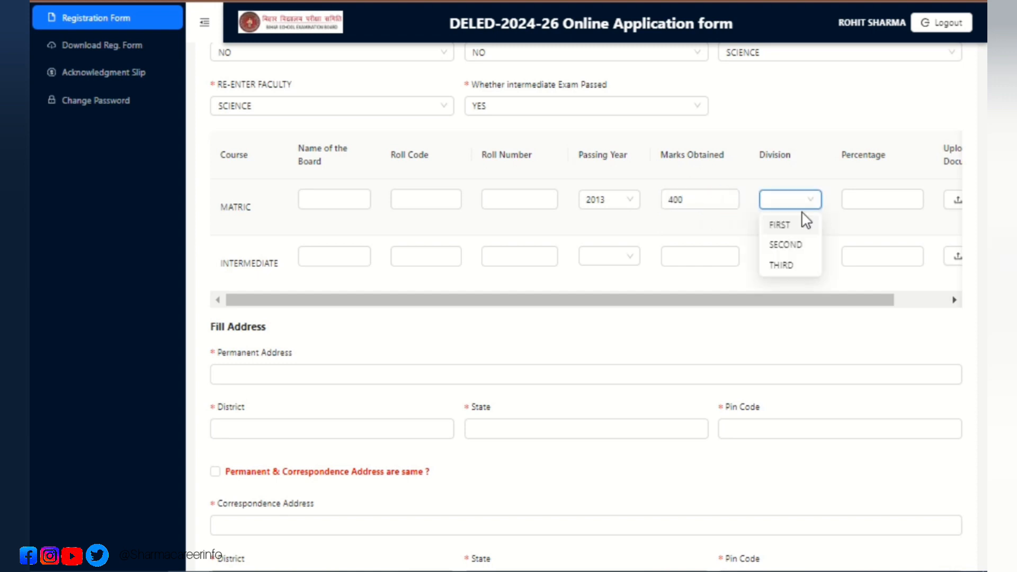
left_click(790, 228)
double_click(840, 159)
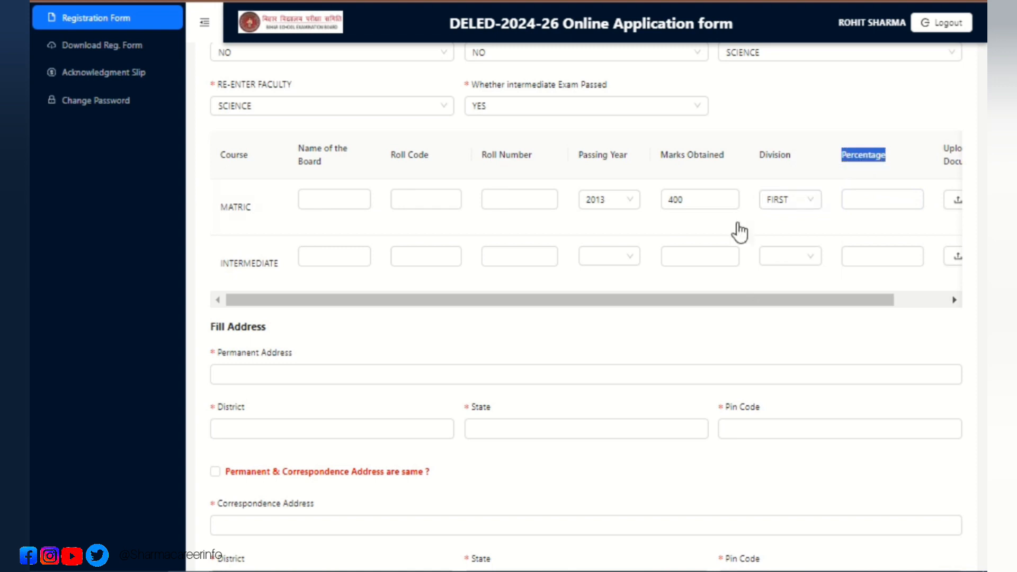
left_click(699, 199)
left_click(854, 201)
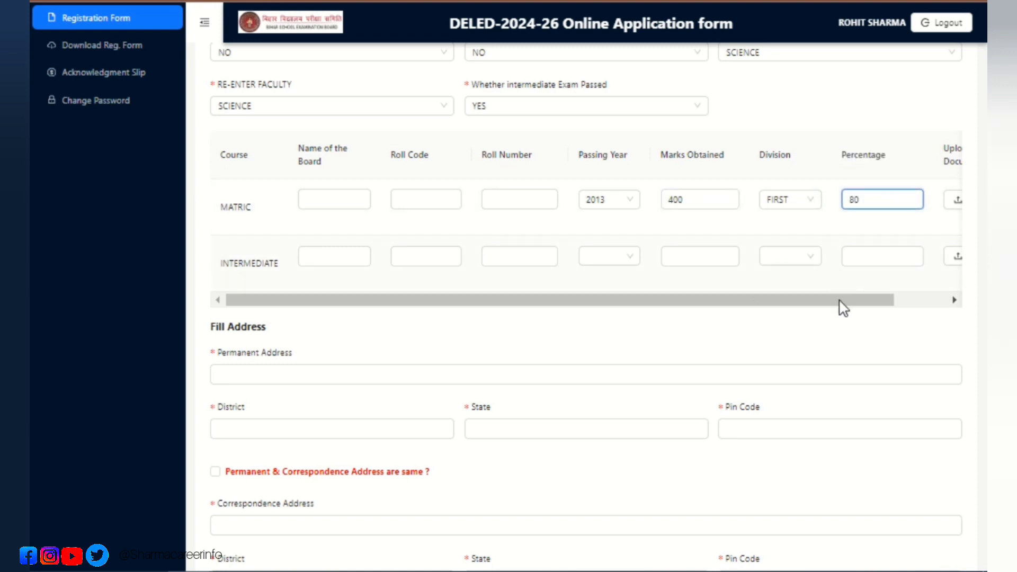
left_click_drag(839, 301, 896, 301)
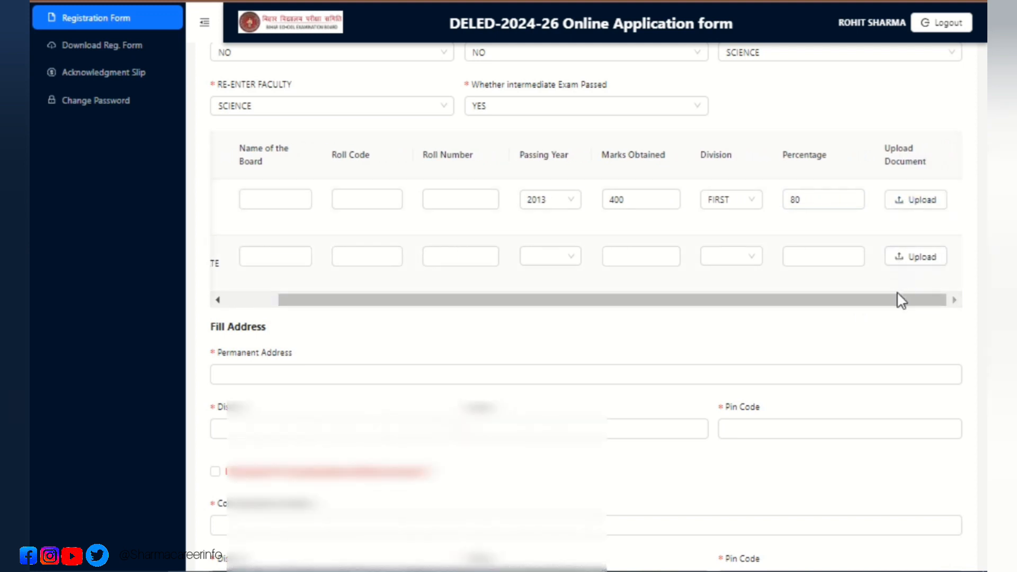
left_click_drag(899, 295, 705, 295)
left_click_drag(221, 263, 277, 263)
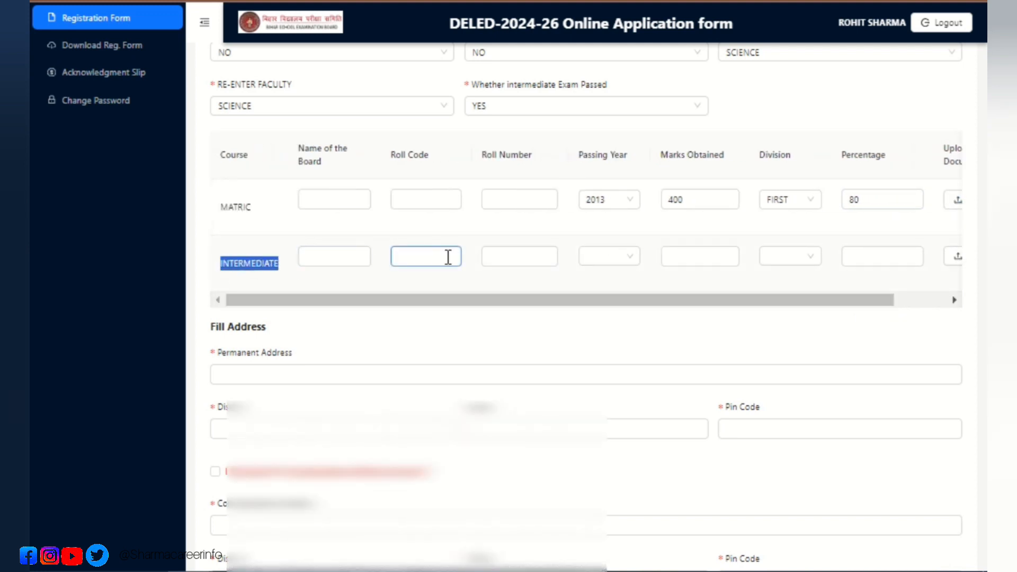
Type the village name into the Permanent Address field
scroll(371, 310, "down", 4)
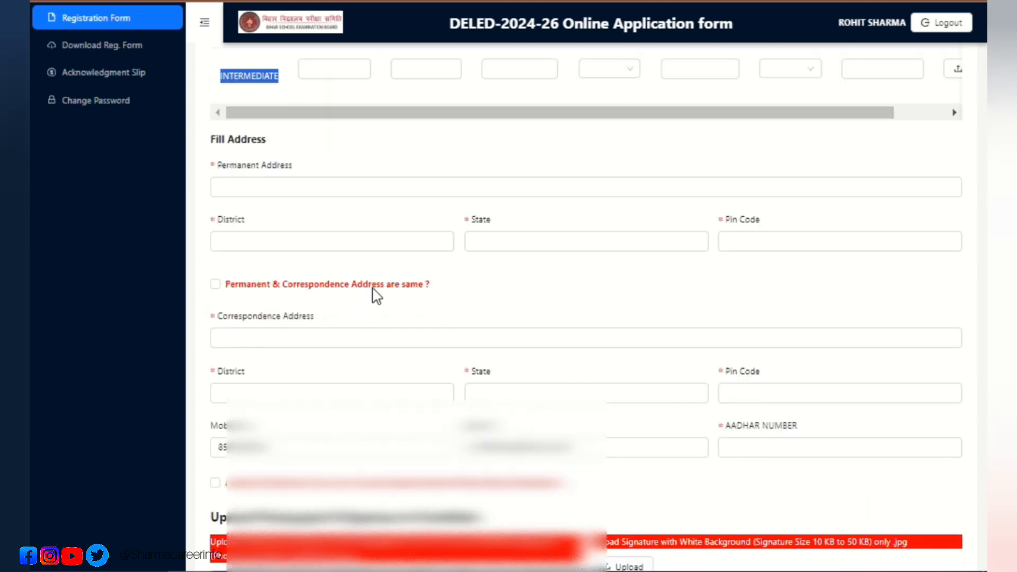
left_click(404, 164)
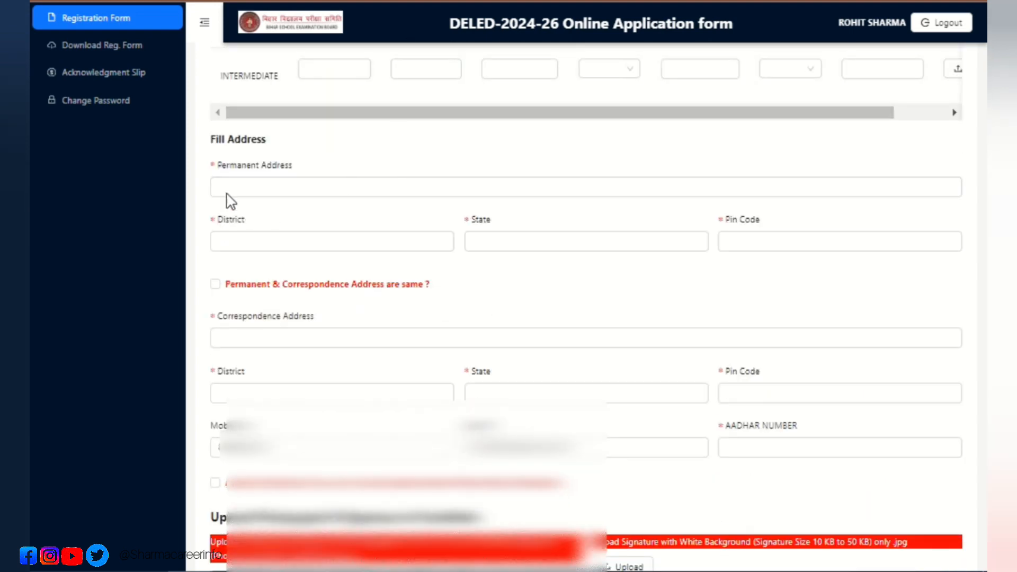
left_click_drag(211, 138, 257, 138)
left_click(252, 168)
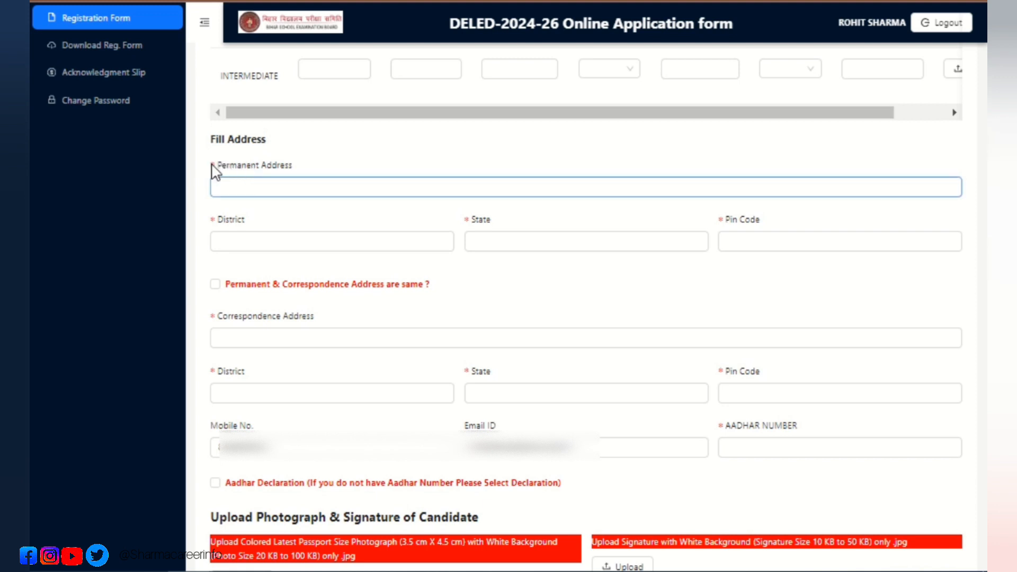
left_click_drag(214, 169, 315, 166)
left_click(290, 190)
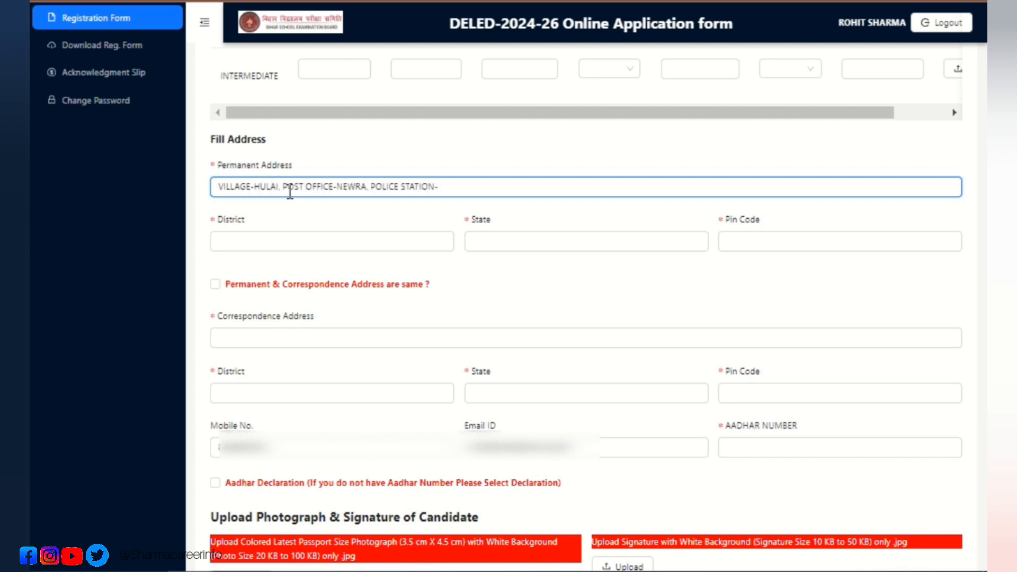
type("RA")
left_click(218, 245)
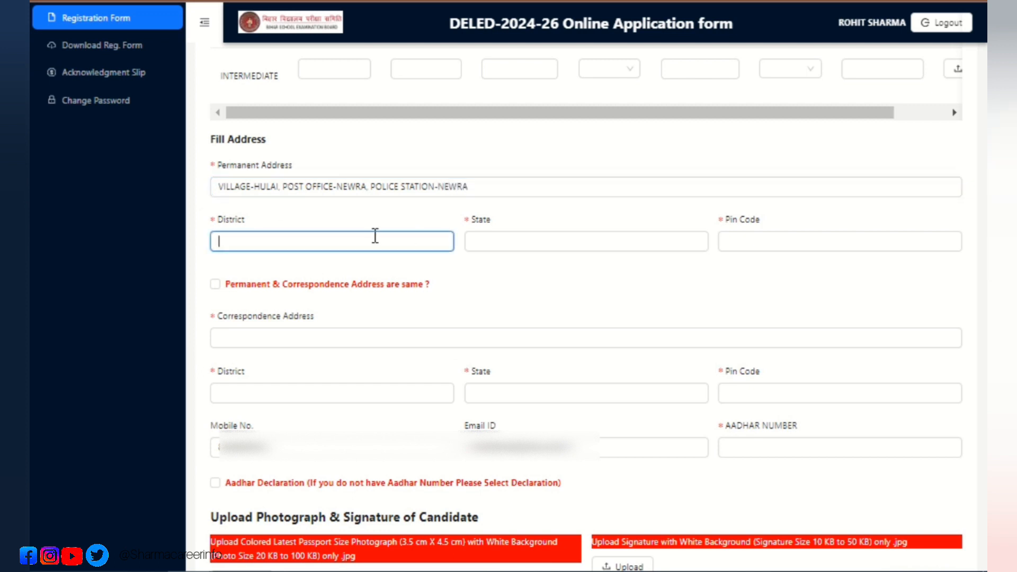
Fill the district, state and pin code, then tick 'Permanent & Correspondence Address are same?'
left_click_drag(471, 220, 487, 219)
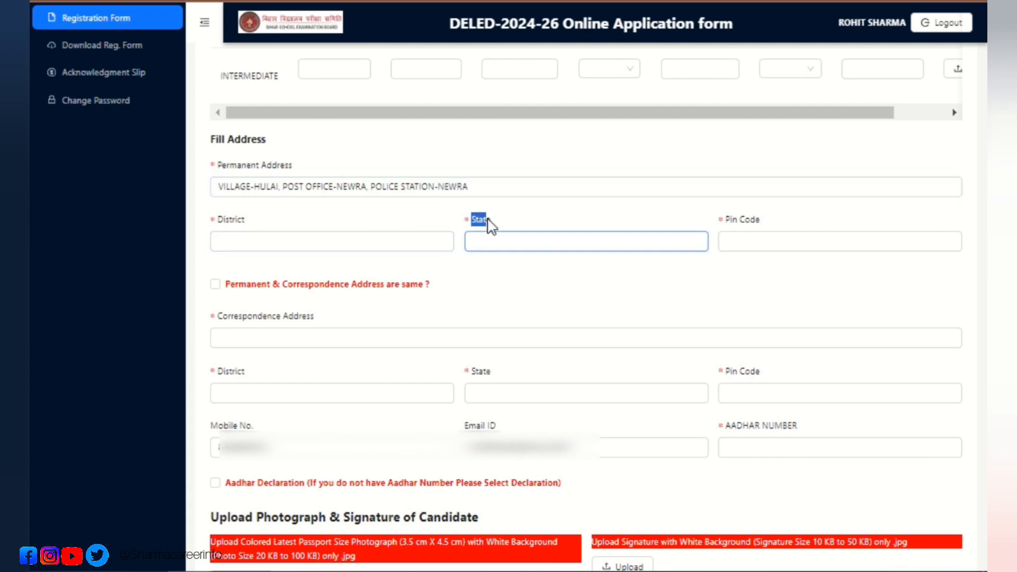
left_click(474, 238)
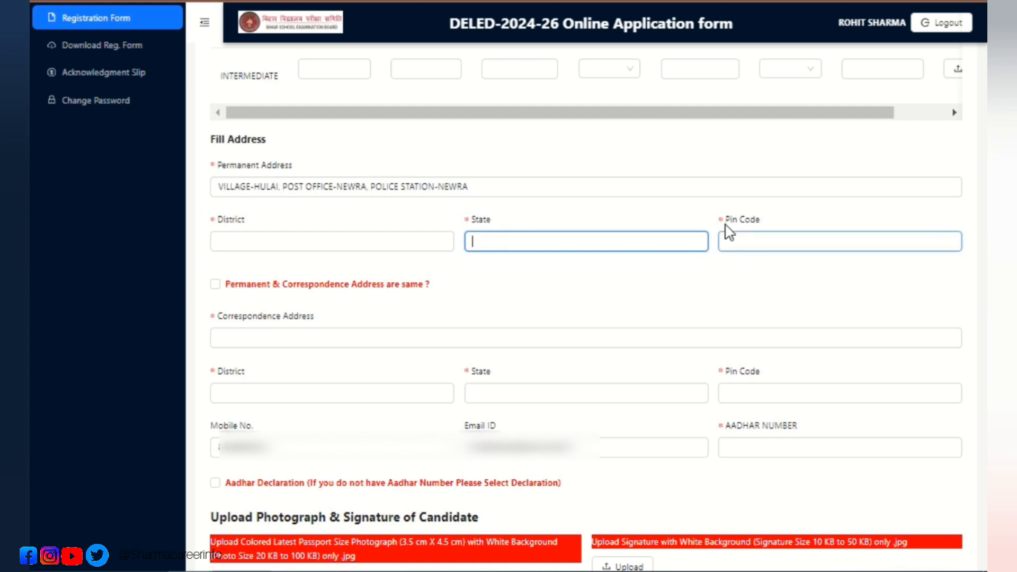
left_click_drag(725, 223, 759, 225)
left_click(747, 239)
scroll(252, 270, "down", 2)
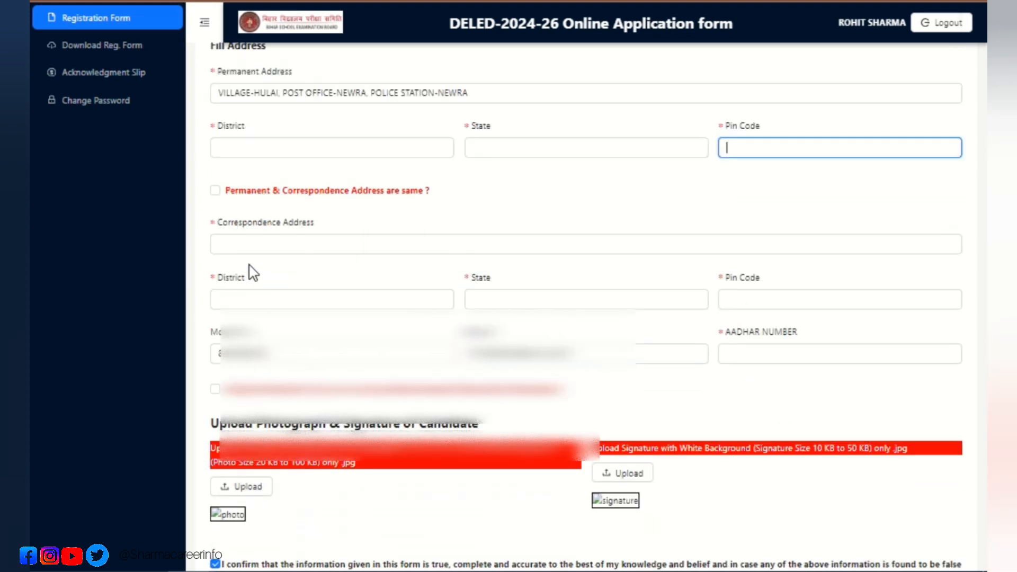
scroll(253, 111, "up", 2)
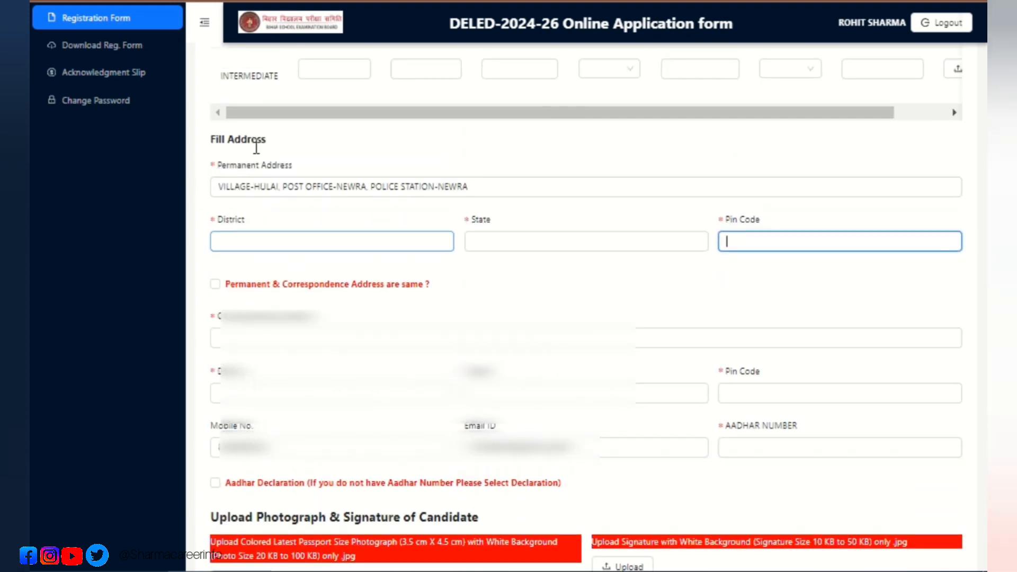
left_click(217, 165)
left_click_drag(217, 165, 294, 165)
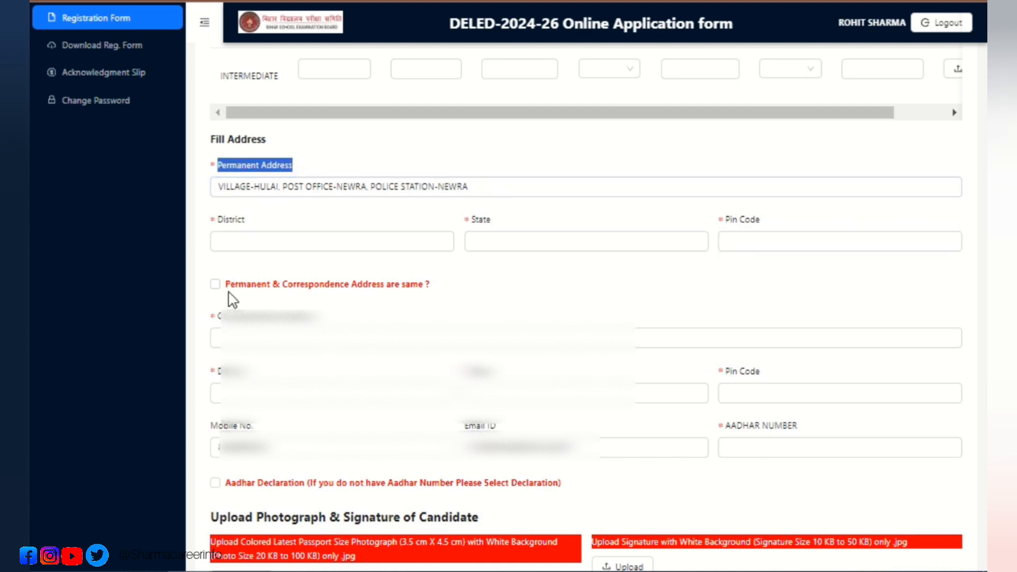
left_click_drag(217, 316, 322, 317)
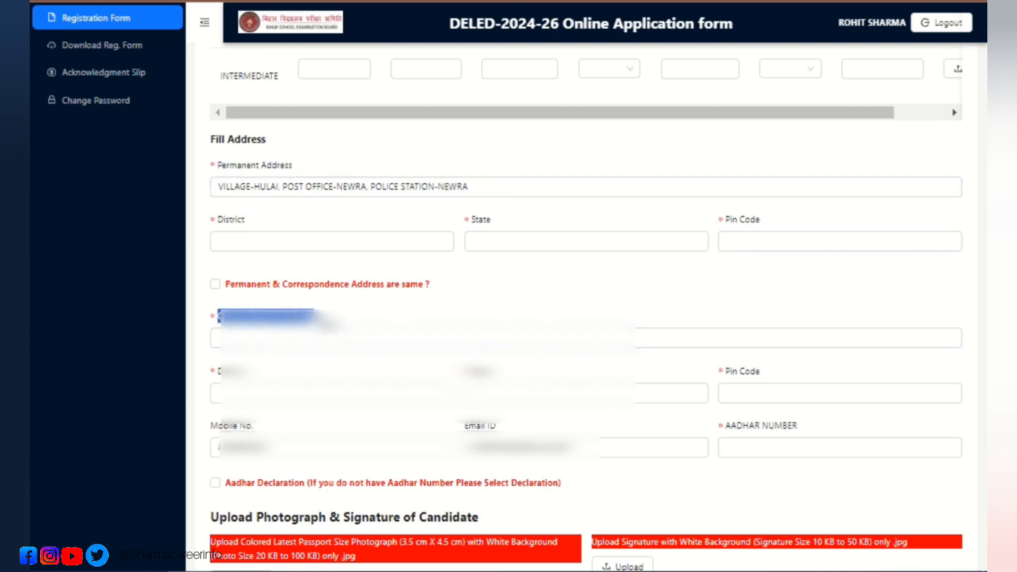
left_click(215, 285)
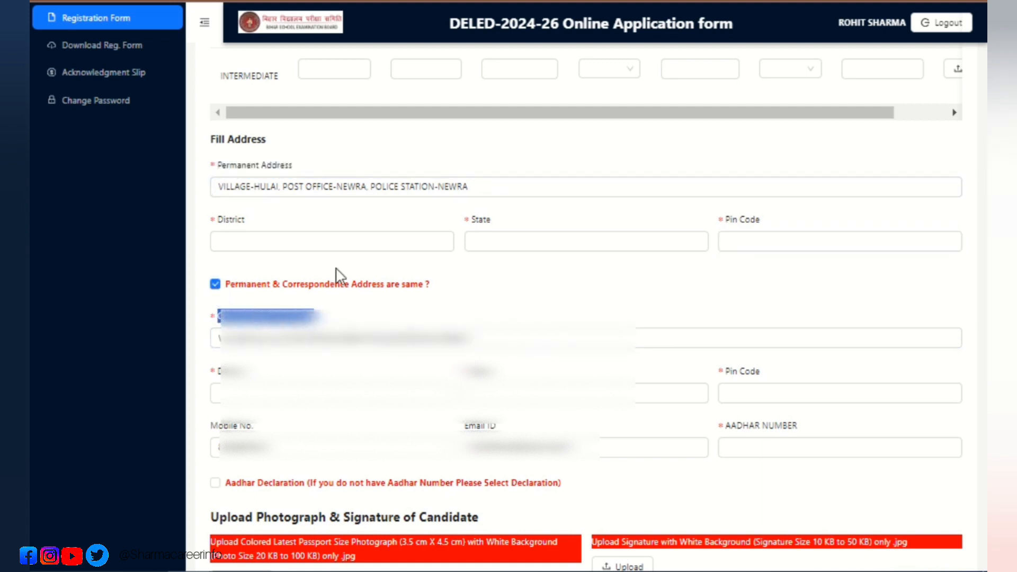
scroll(344, 424, "down", 5)
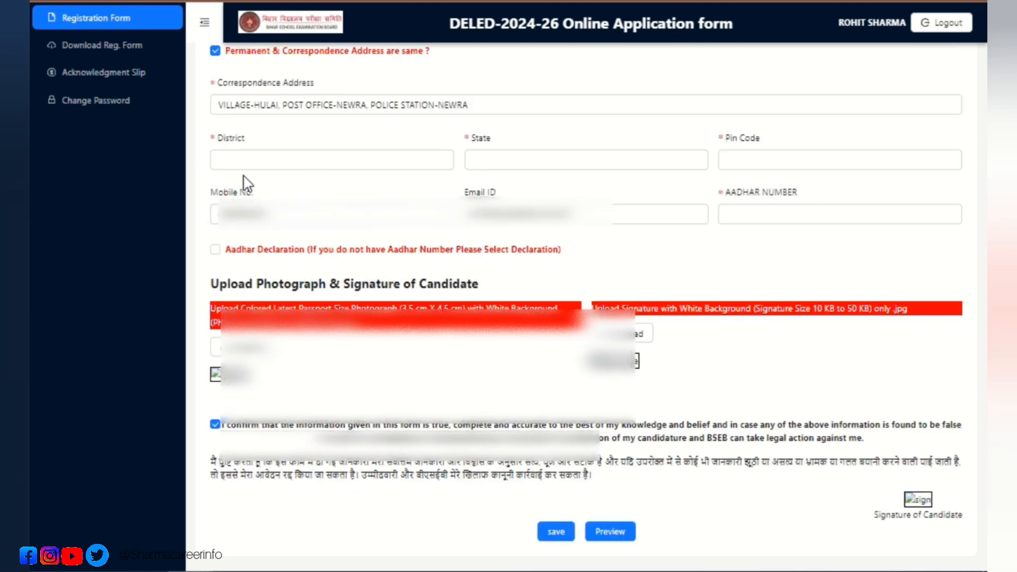
left_click_drag(212, 192, 254, 192)
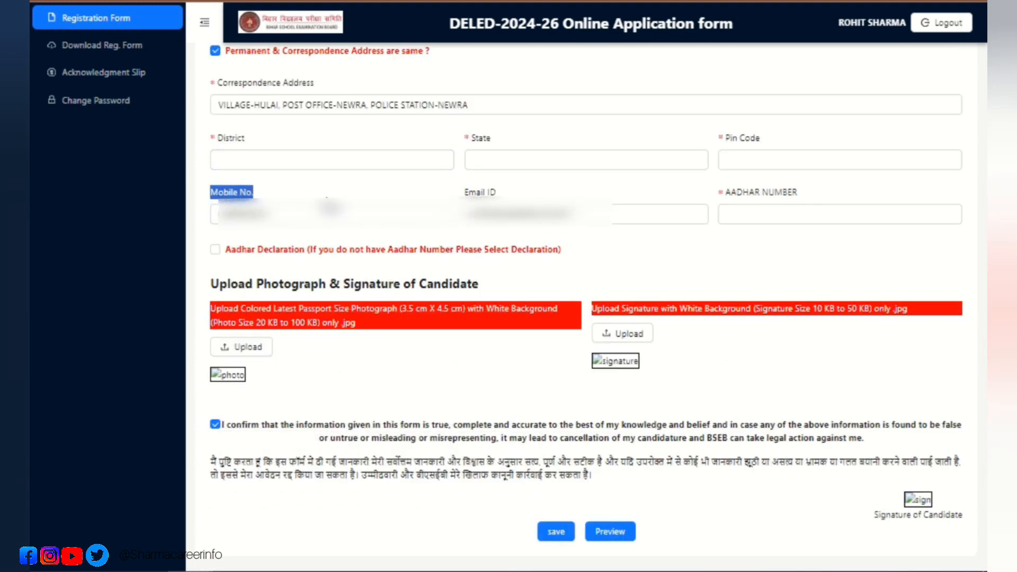
left_click_drag(462, 193, 498, 193)
left_click(742, 194)
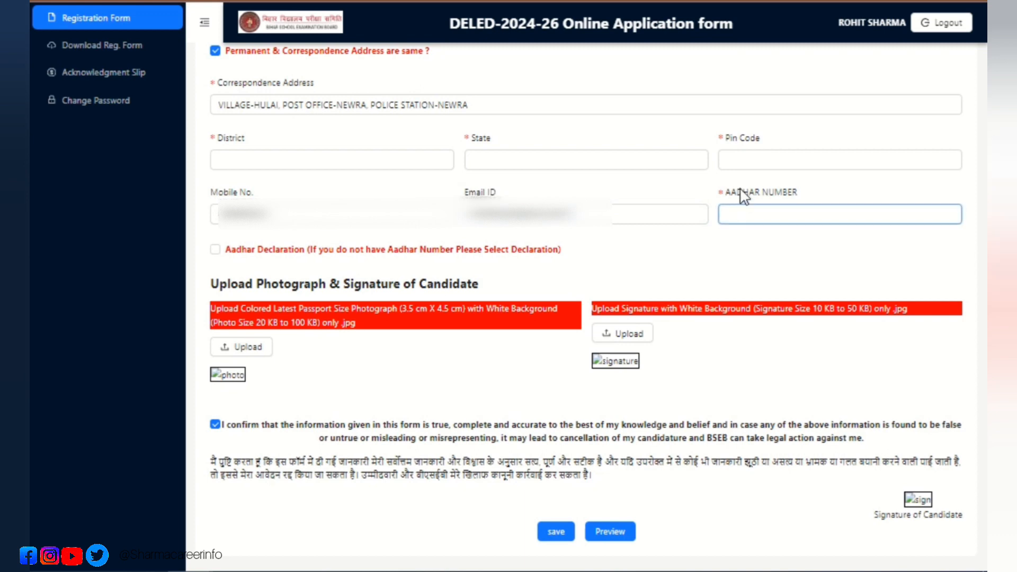
left_click_drag(726, 192, 795, 192)
left_click(783, 220)
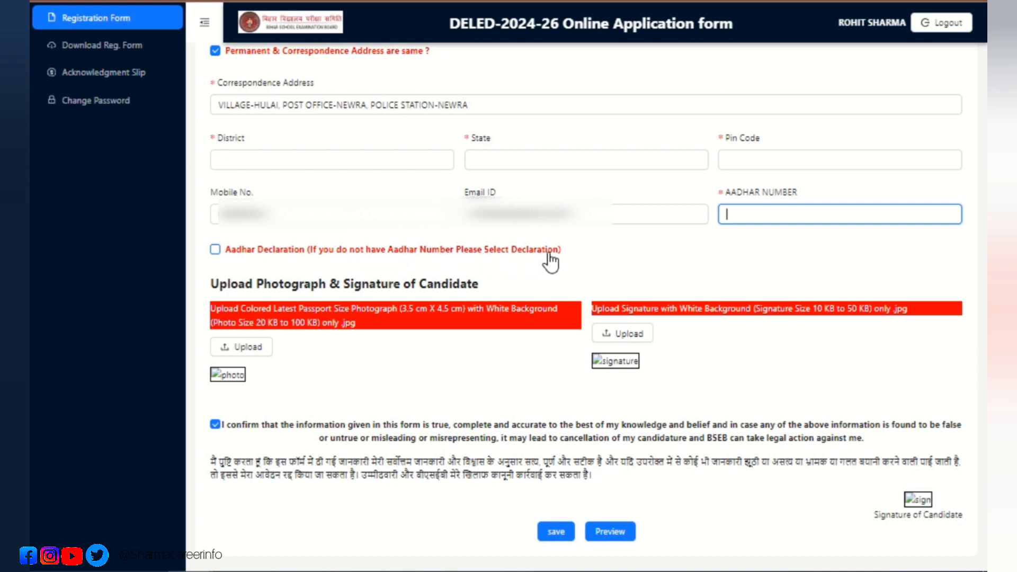
left_click(215, 251)
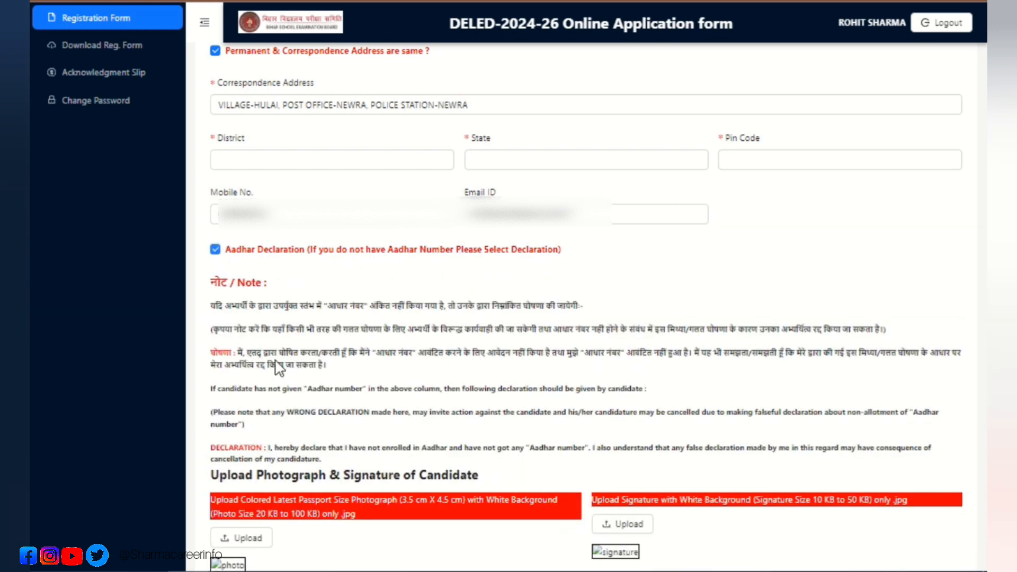
left_click(216, 250)
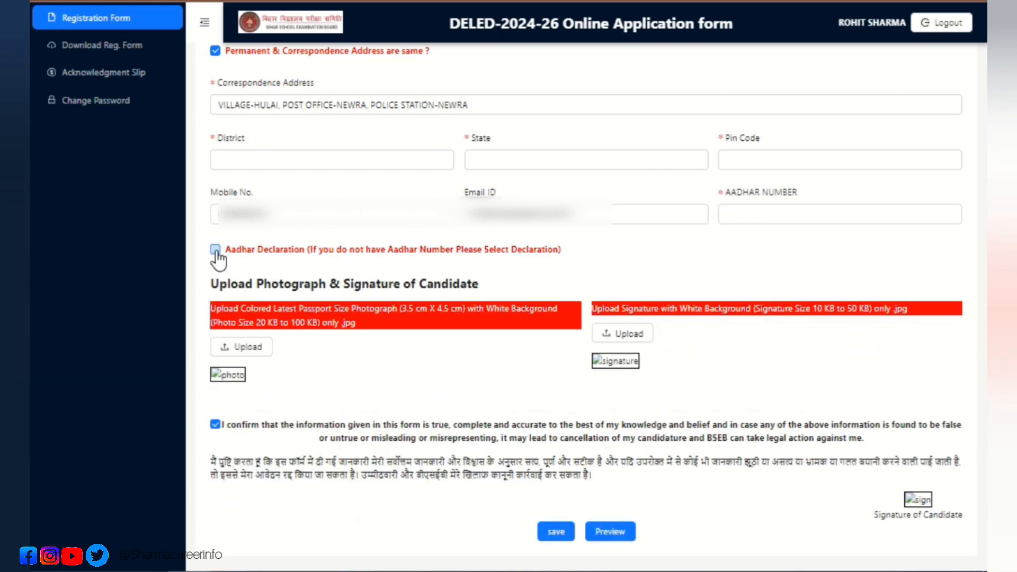
left_click(735, 216)
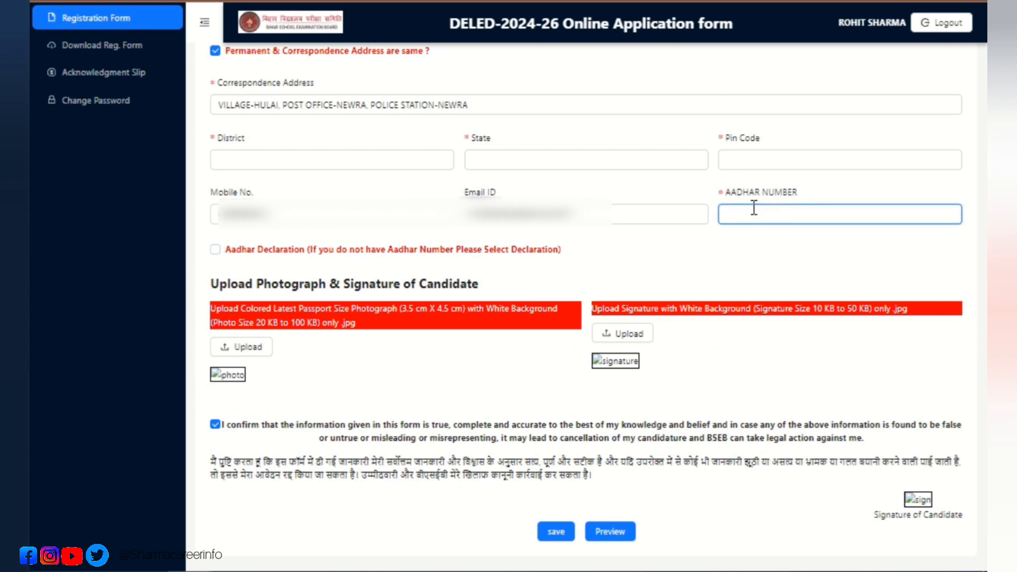
left_click_drag(216, 307, 225, 307)
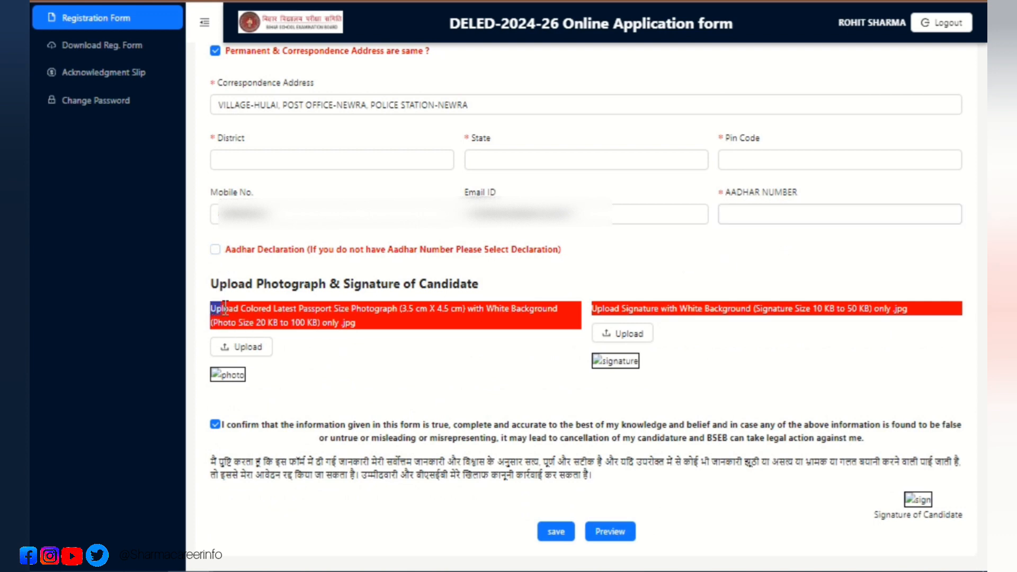
left_click_drag(312, 313, 422, 324)
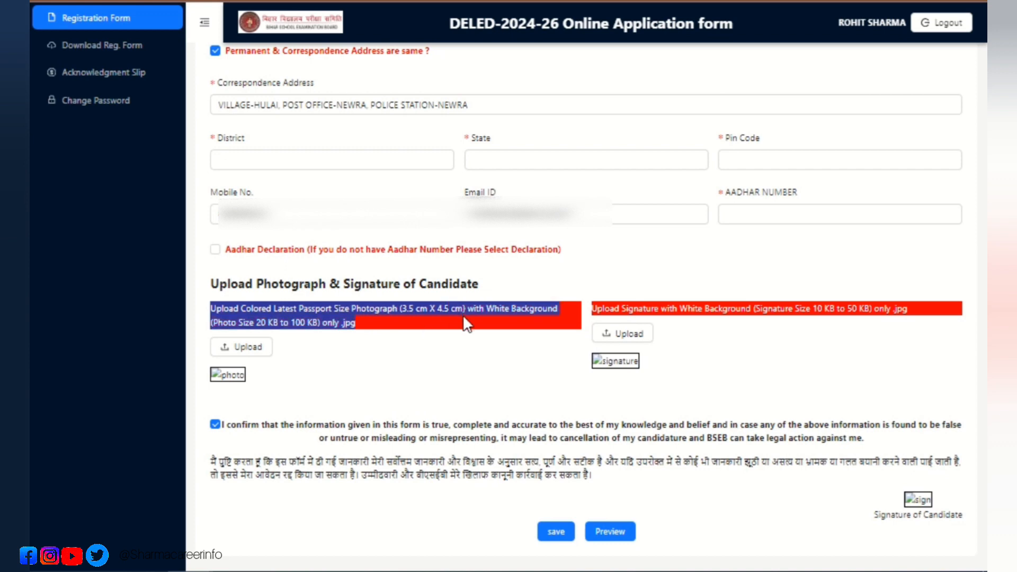
left_click(494, 313)
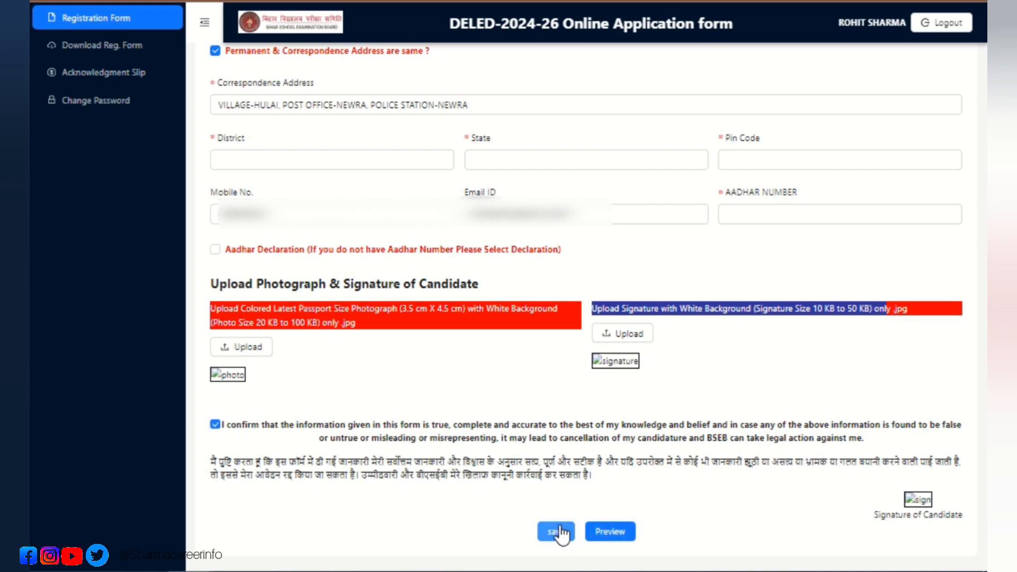
Save the application form and scroll down through its preview
left_click(604, 534)
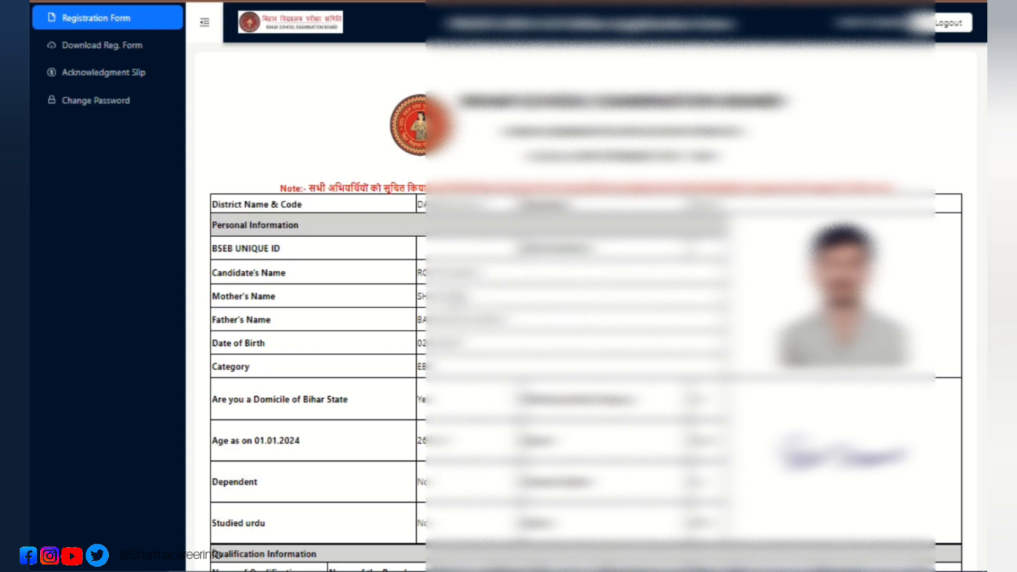
scroll(424, 203, "down", 7)
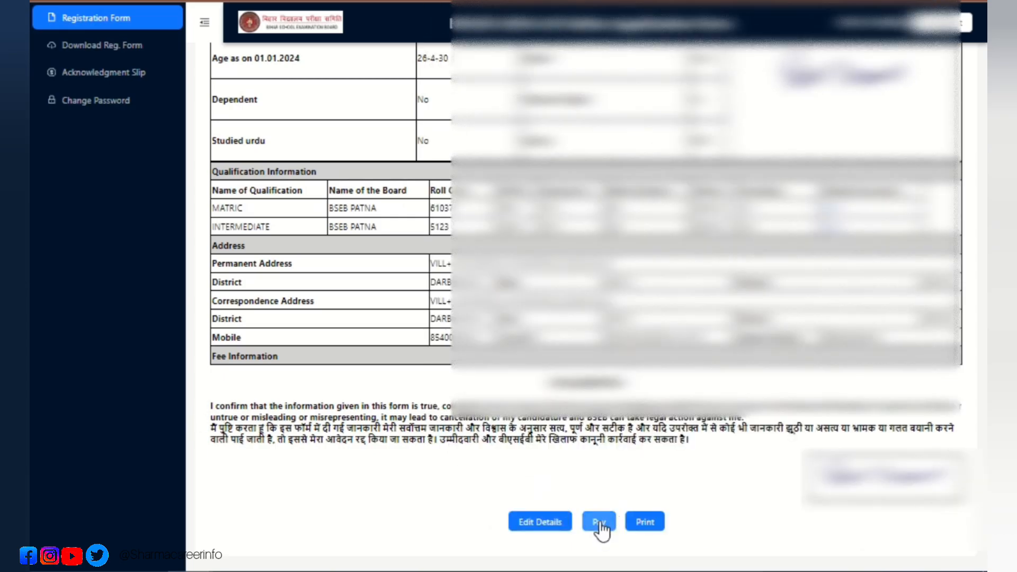
Verify the earlier 960.00 payment, now failed, and start a new SabPaisa payment
left_click(600, 524)
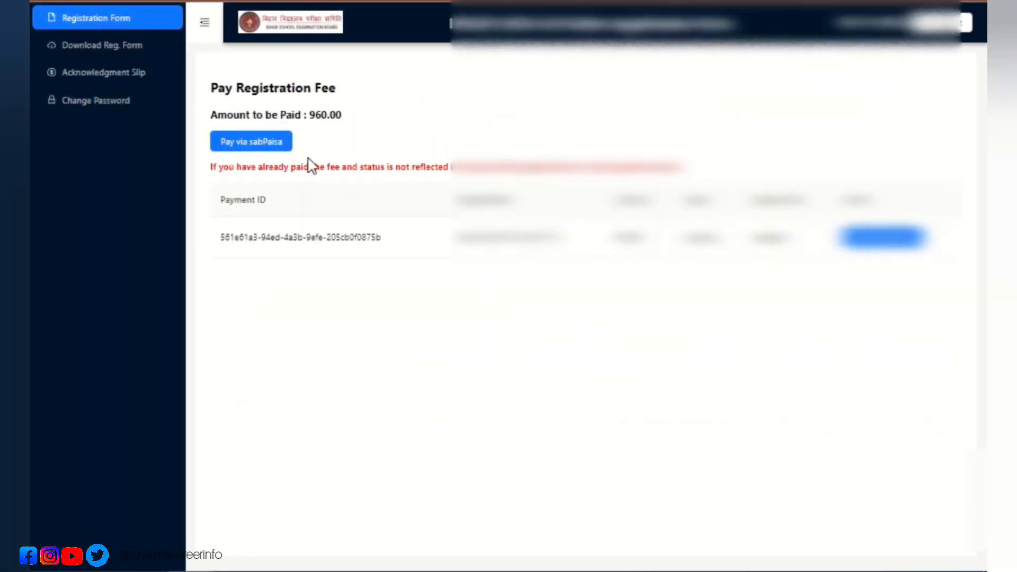
left_click_drag(312, 239, 734, 244)
left_click(735, 244)
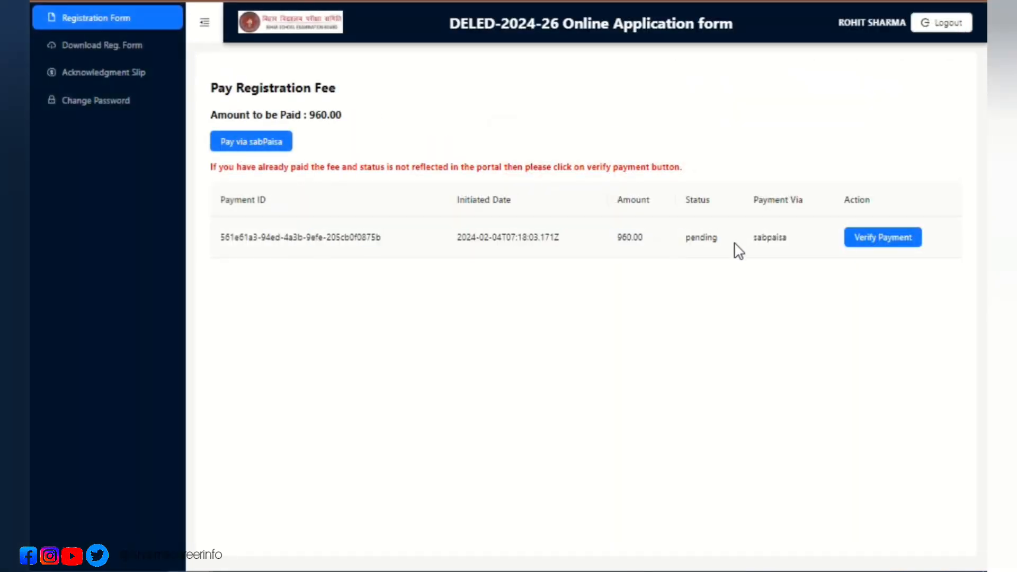
left_click_drag(610, 244, 639, 236)
left_click(643, 251)
left_click(857, 244)
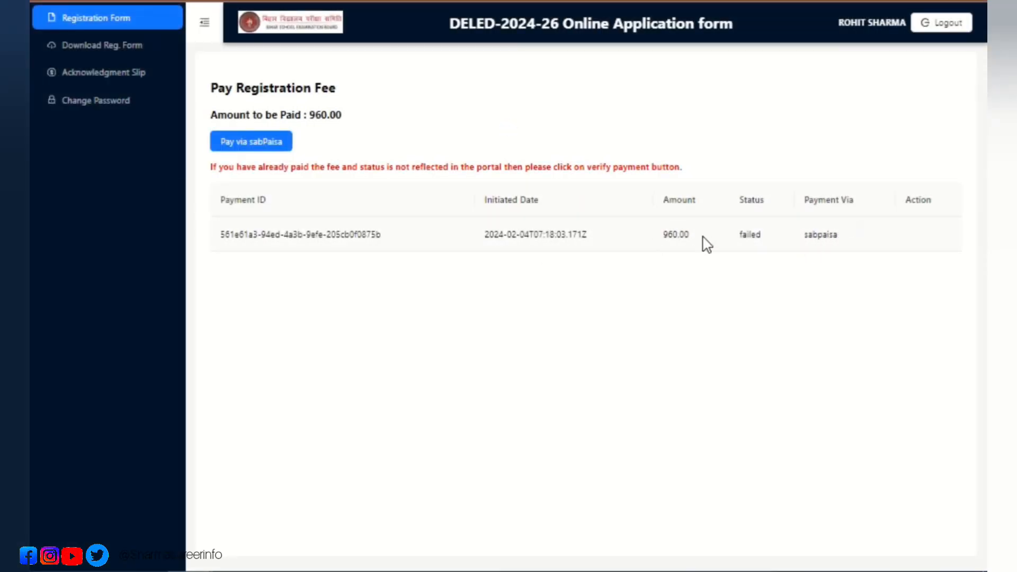
left_click(243, 152)
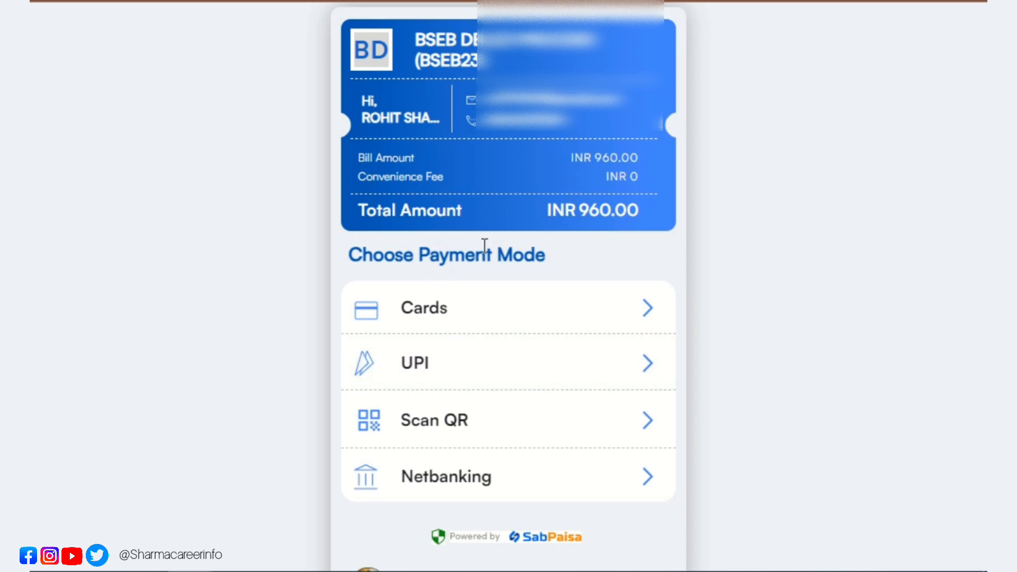
Switch from UPI to Scan QR and generate the INR 973.00 payment QR code
scroll(484, 247, "down", 2)
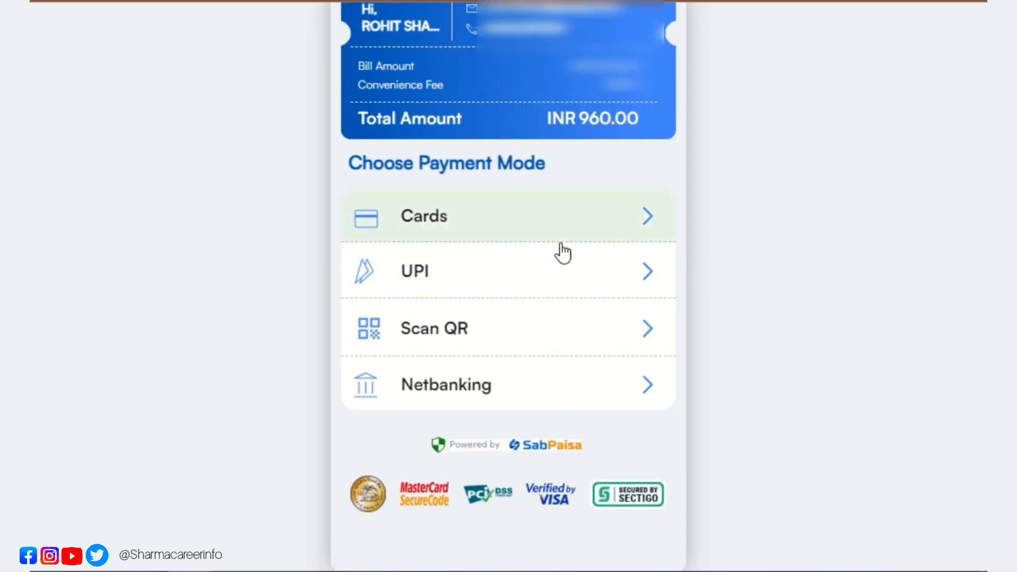
left_click(475, 287)
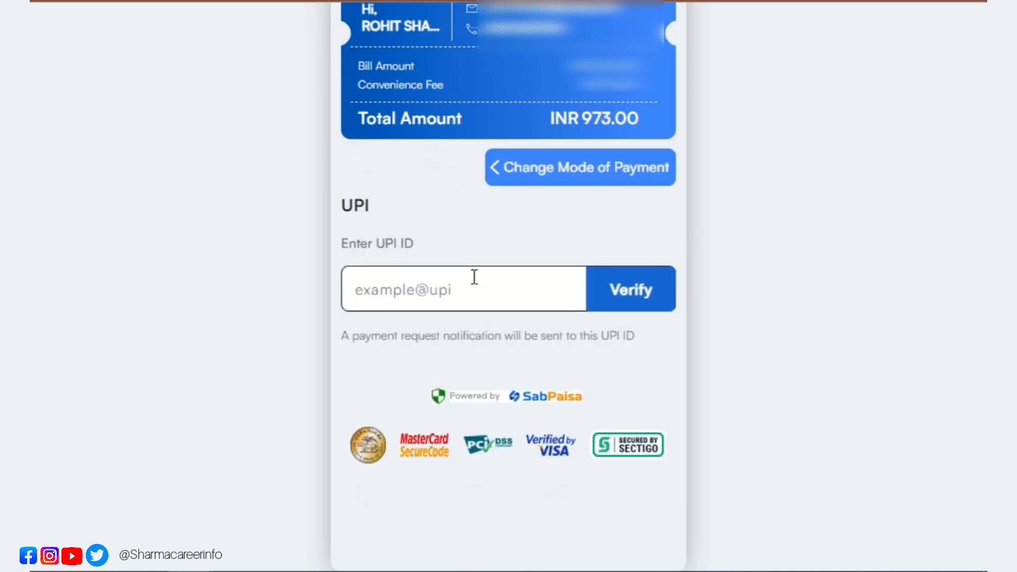
left_click(561, 178)
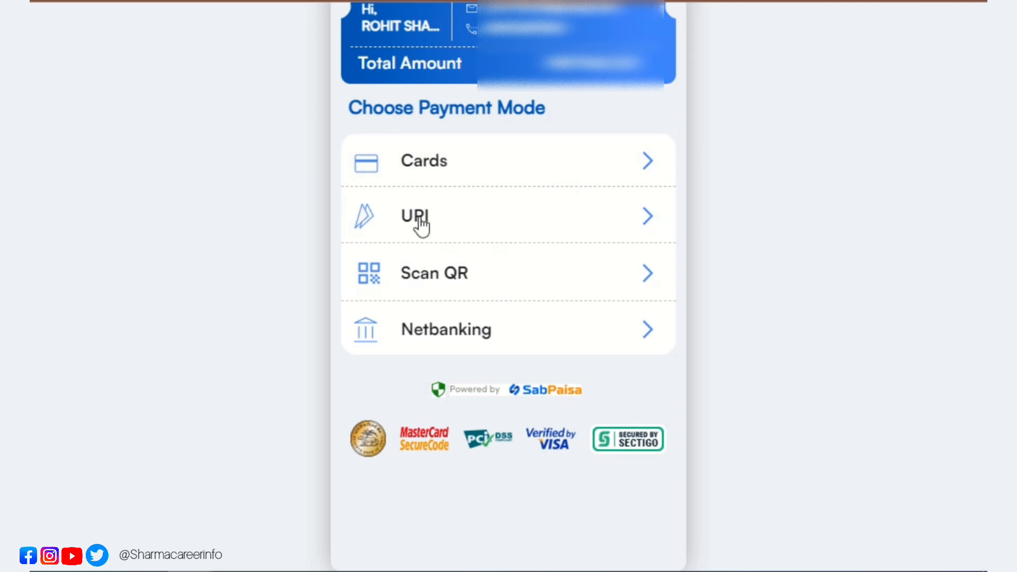
left_click(433, 288)
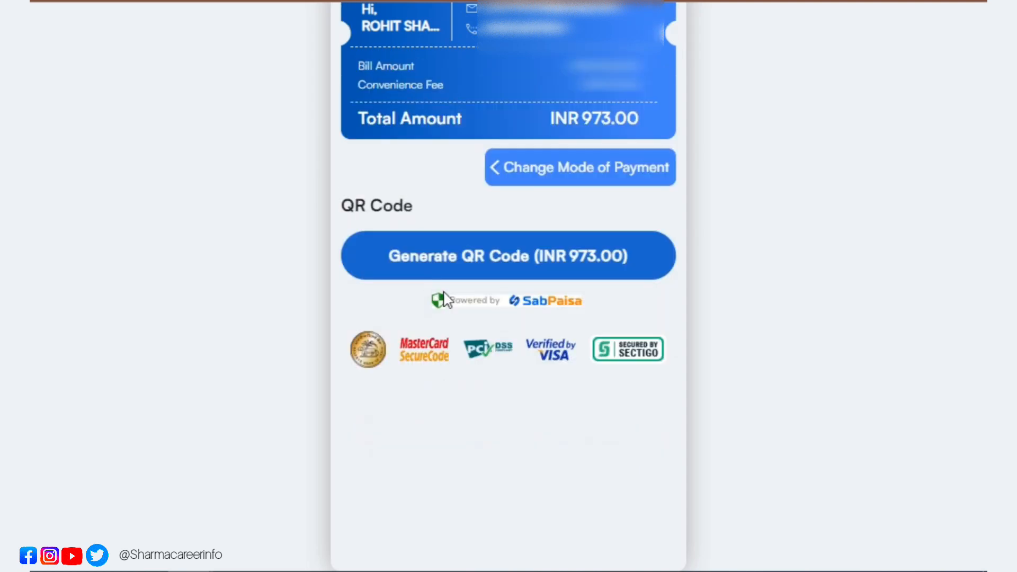
left_click(522, 263)
left_click(475, 265)
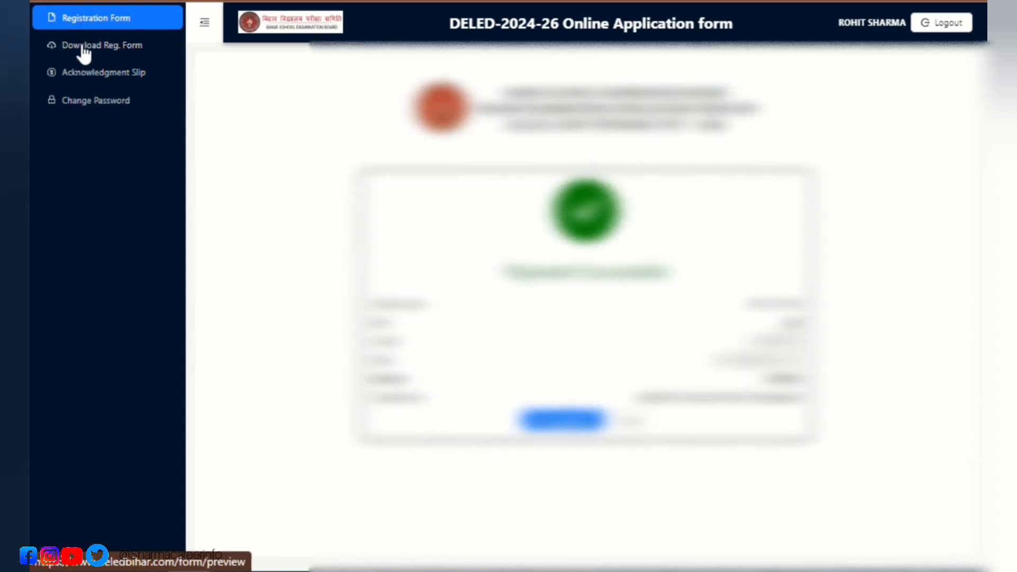
View the downloadable registration form, then check the Acknowledgment Slip payment list
left_click(106, 48)
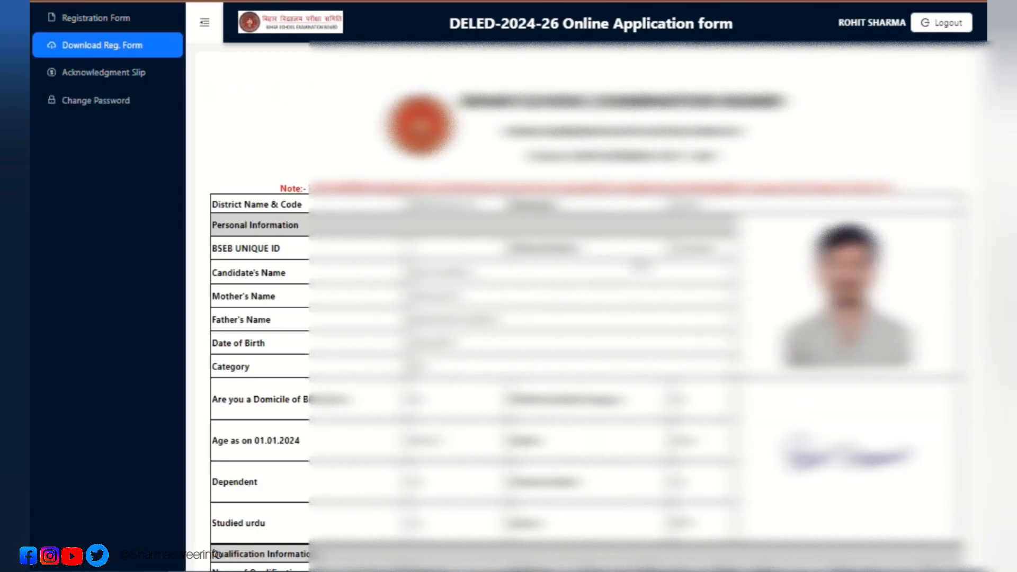
scroll(583, 307, "down", 7)
scroll(582, 307, "down", 1)
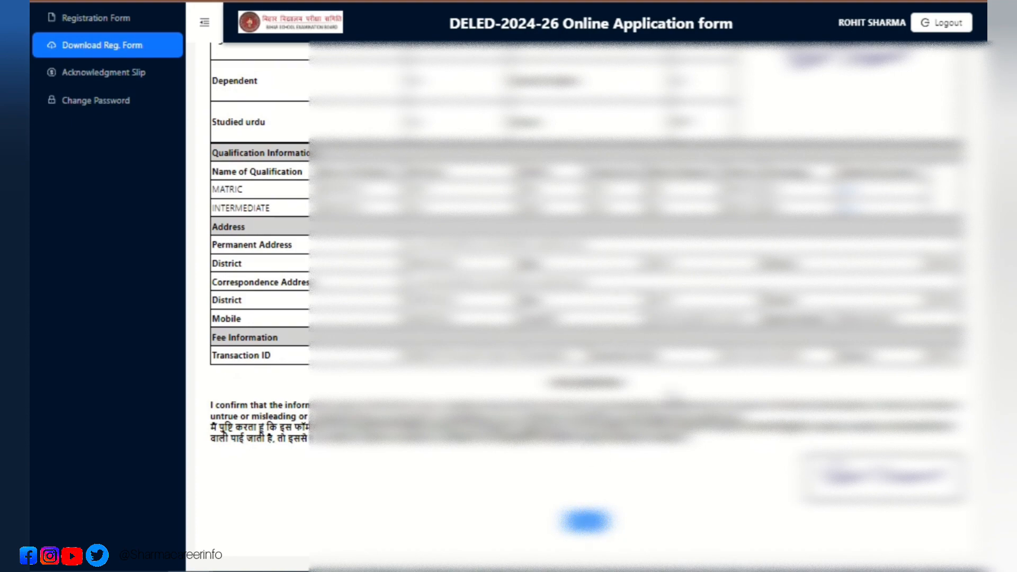
scroll(582, 307, "up", 8)
left_click(64, 81)
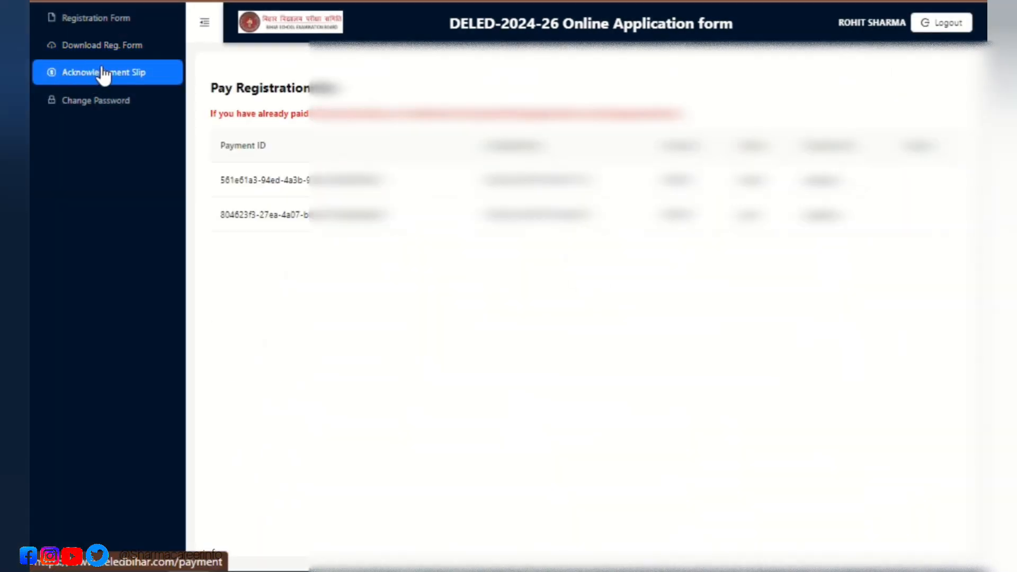
Return to the registration form and send it to print
left_click(92, 47)
scroll(582, 307, "down", 7)
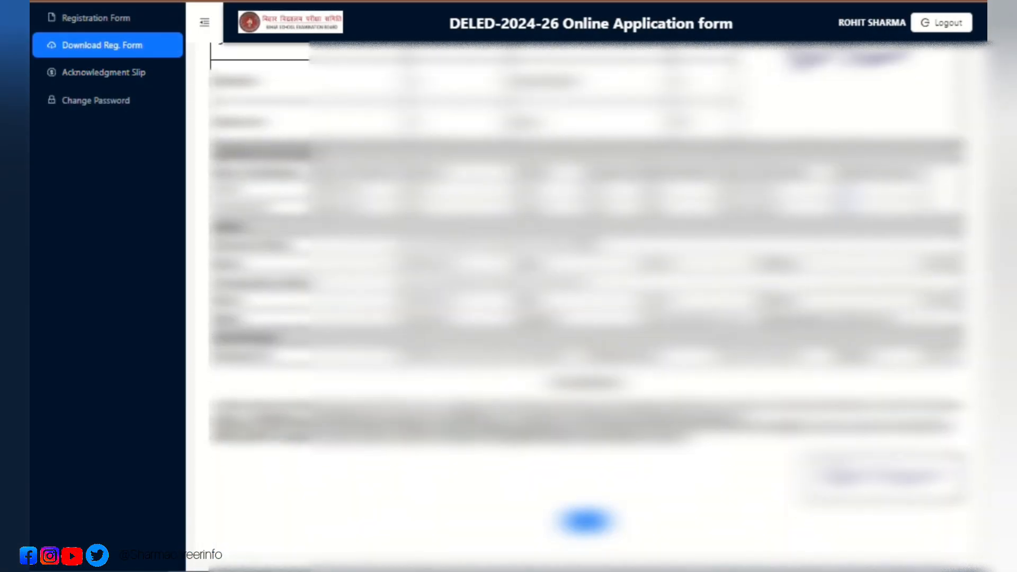
left_click(587, 522)
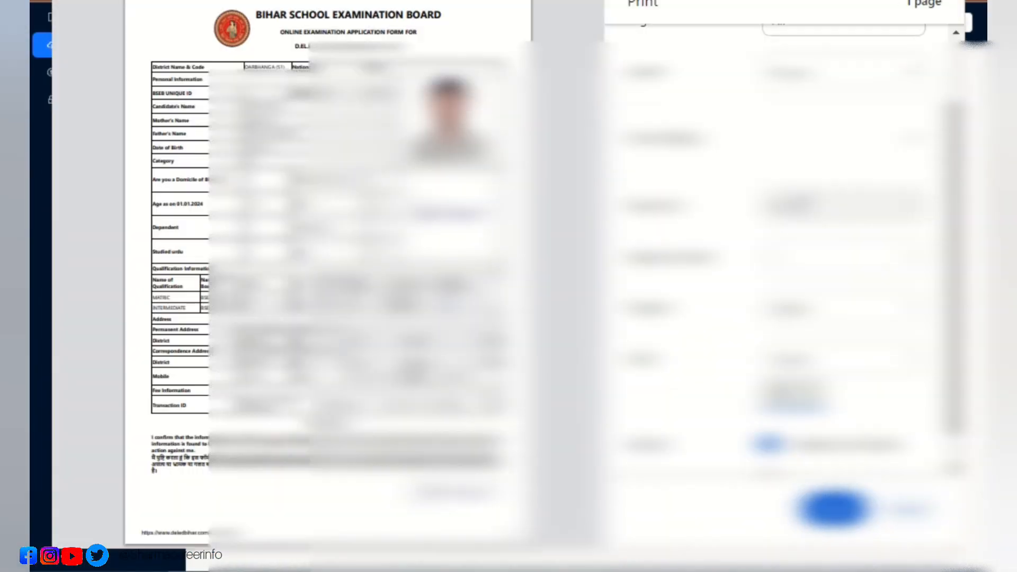
scroll(821, 208, "down", 1)
scroll(821, 208, "up", 2)
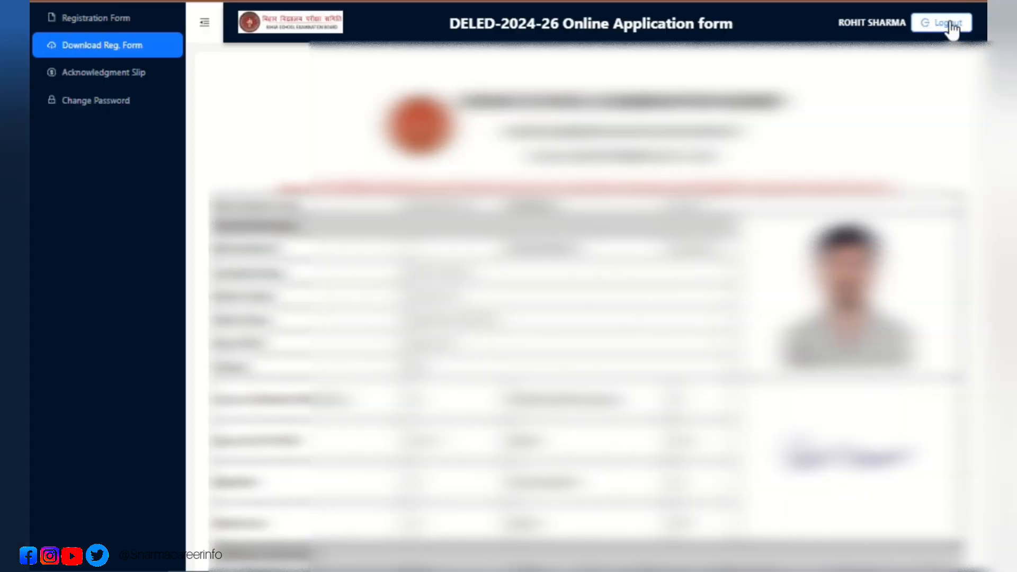